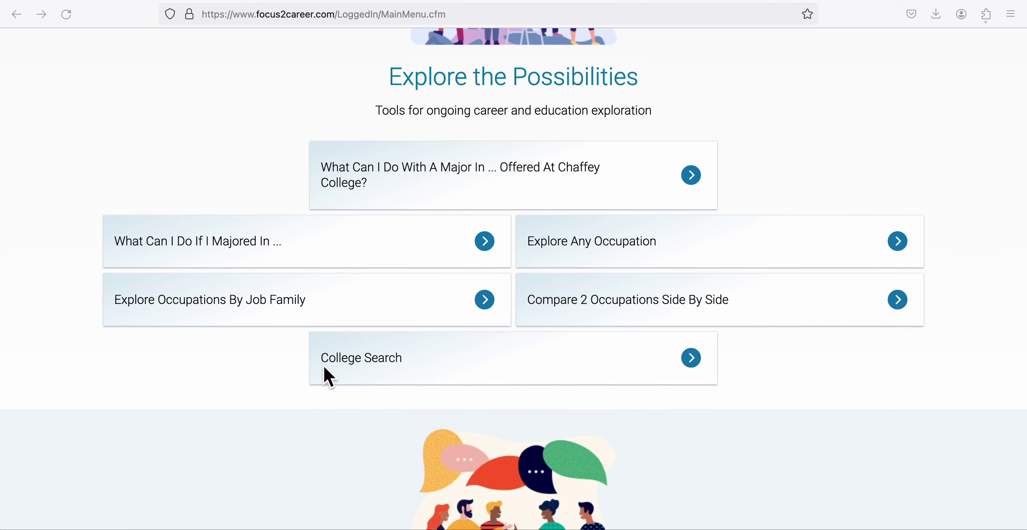
Scroll the dashboard past the assessment cards to the Explore the Possibilities tools.
{"action": "scroll", "coordinate": [388, 268], "scroll_direction": "up", "scroll_amount": 12}
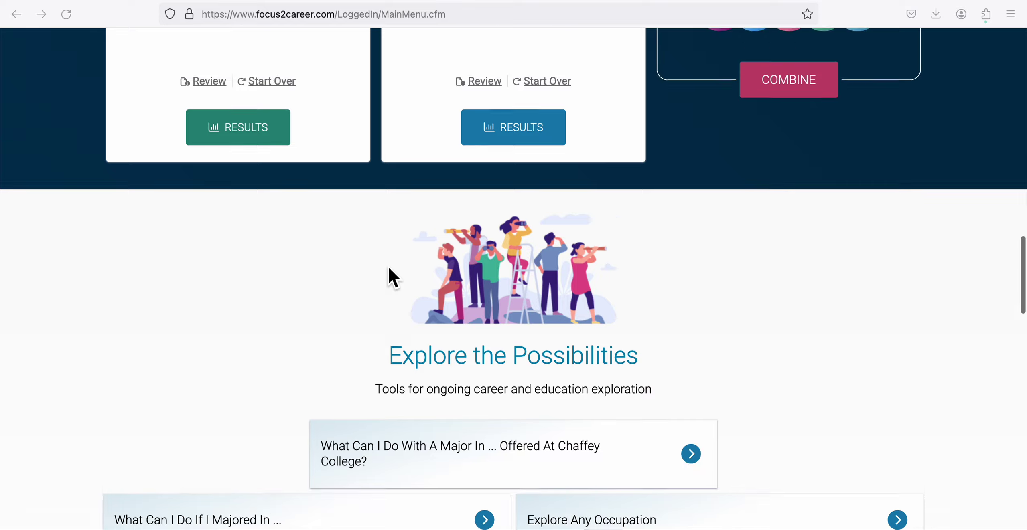
{"action": "scroll", "coordinate": [389, 266], "scroll_direction": "up", "scroll_amount": 6}
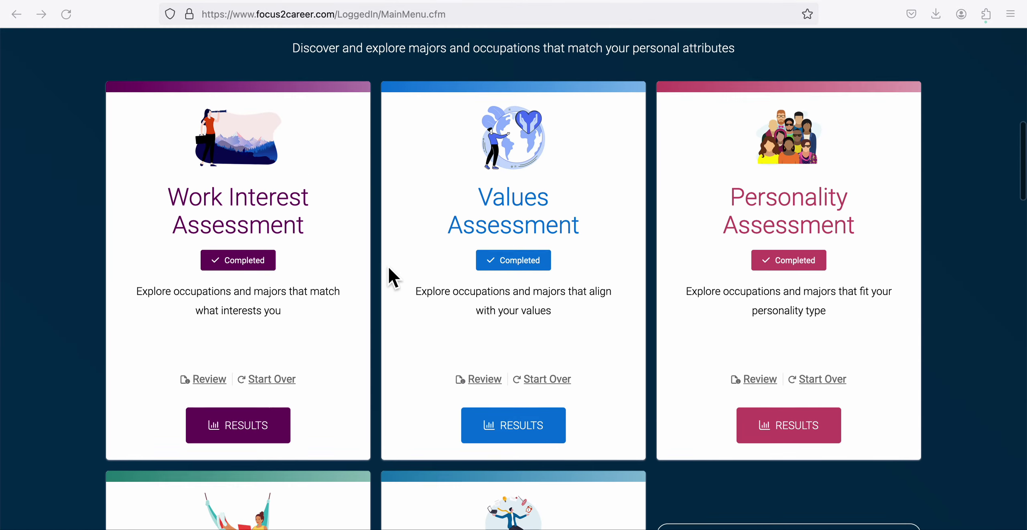
{"action": "scroll", "coordinate": [388, 267], "scroll_direction": "down", "scroll_amount": 2}
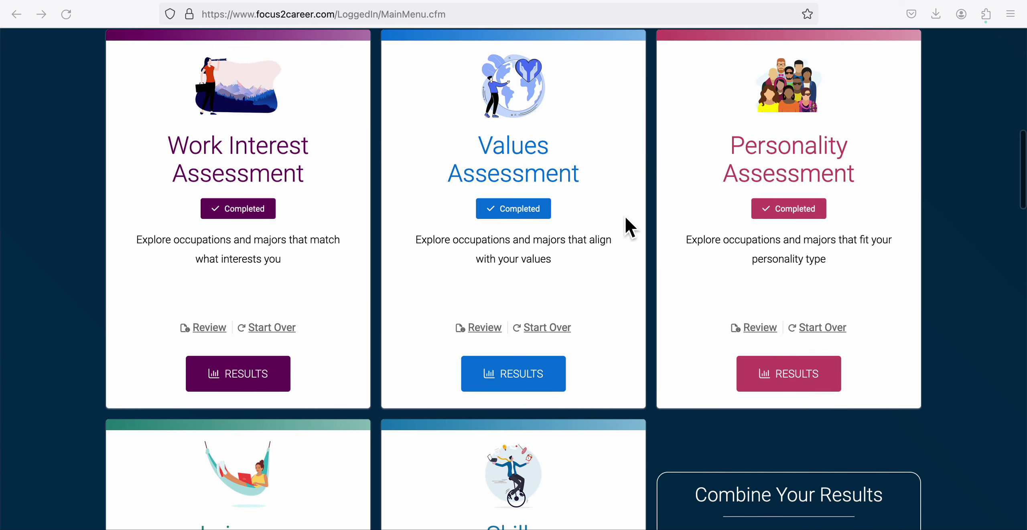
{"action": "scroll", "coordinate": [332, 472], "scroll_direction": "down", "scroll_amount": 5}
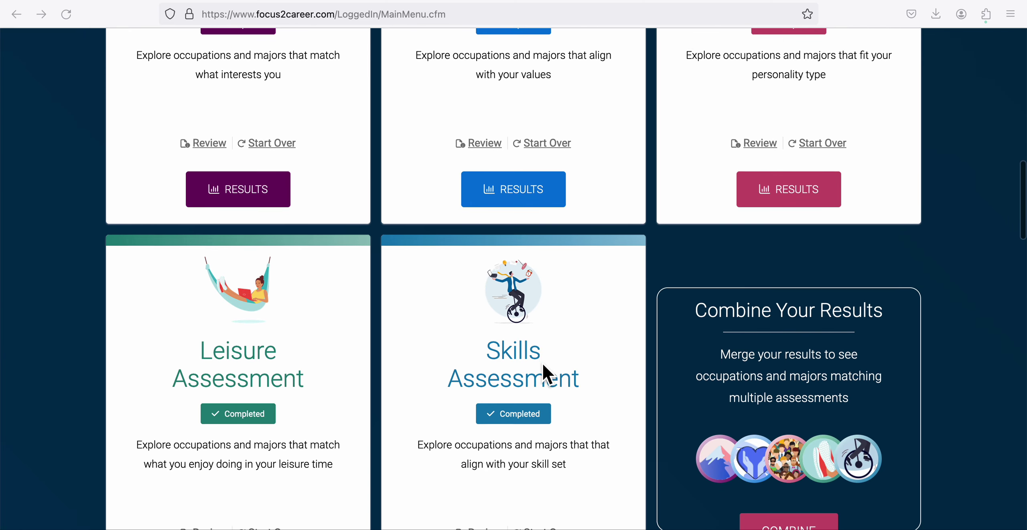
{"action": "scroll", "coordinate": [548, 374], "scroll_direction": "down", "scroll_amount": 3}
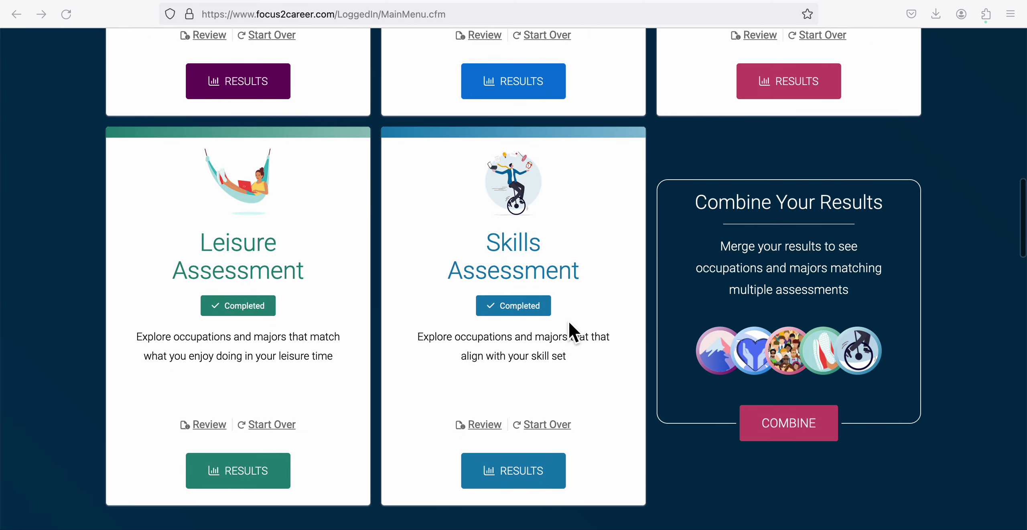
{"action": "scroll", "coordinate": [516, 272], "scroll_direction": "down", "scroll_amount": 7}
{"action": "scroll", "coordinate": [524, 201], "scroll_direction": "up", "scroll_amount": 4}
{"action": "scroll", "coordinate": [523, 201], "scroll_direction": "down", "scroll_amount": 10}
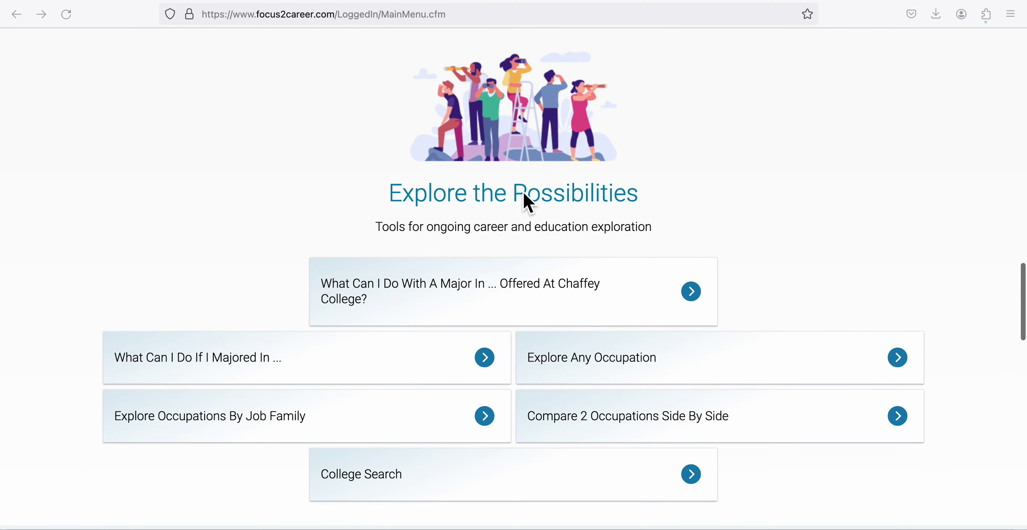
{"action": "scroll", "coordinate": [525, 203], "scroll_direction": "down", "scroll_amount": 2}
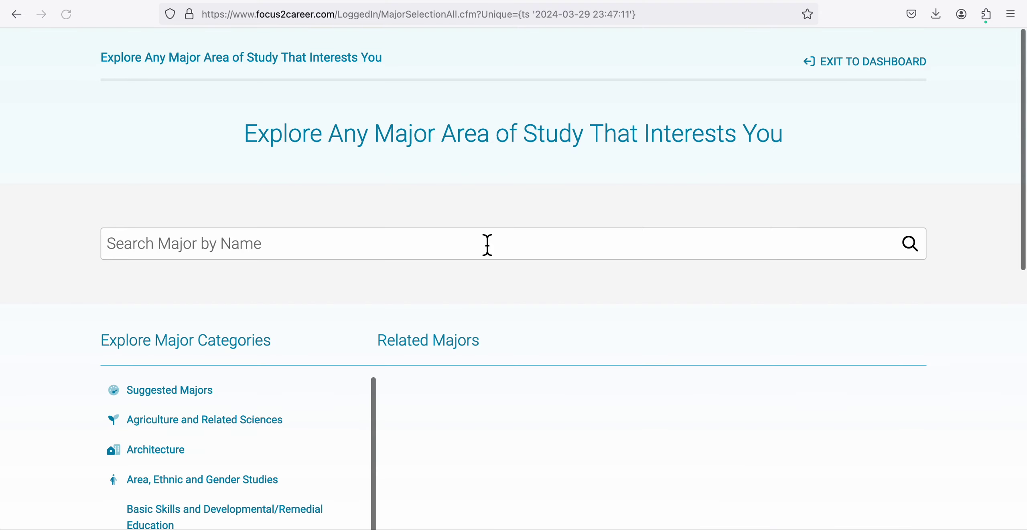
Put the cursor in the Search Major by Name box on the majors page.
{"action": "scroll", "coordinate": [416, 366], "scroll_direction": "down", "scroll_amount": 6}
{"action": "scroll", "coordinate": [417, 368], "scroll_direction": "up", "scroll_amount": 6}
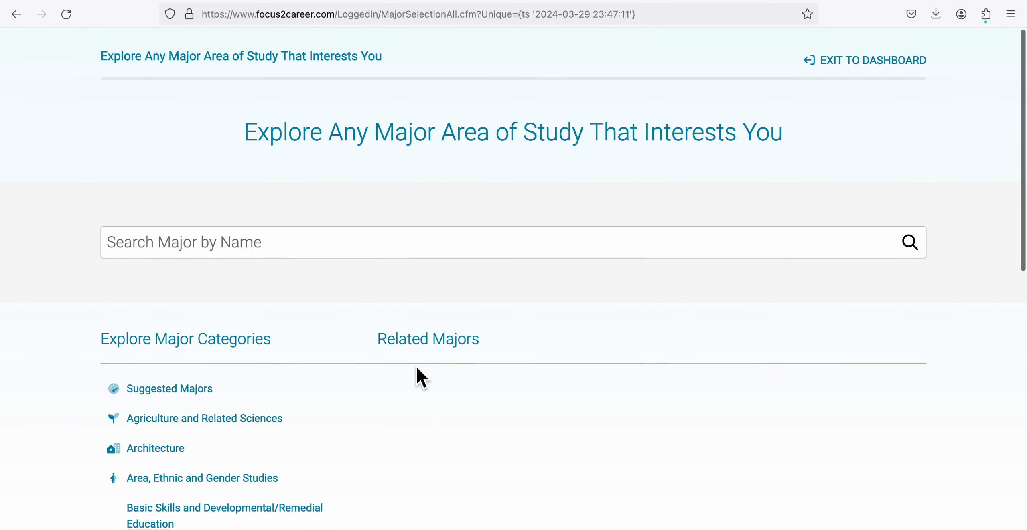
{"action": "scroll", "coordinate": [422, 294], "scroll_direction": "down", "scroll_amount": 2}
{"action": "left_click", "coordinate": [447, 176]}
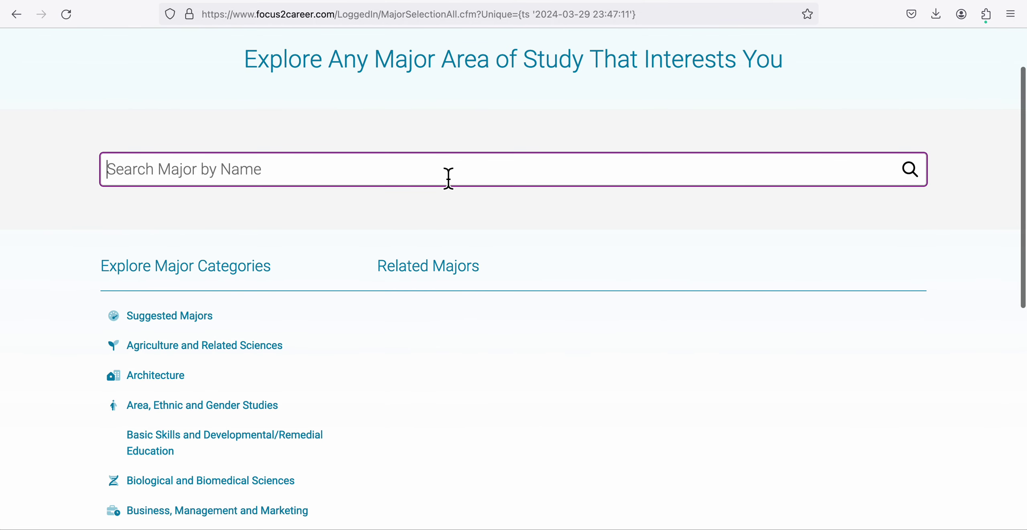
{"action": "scroll", "coordinate": [345, 341], "scroll_direction": "down", "scroll_amount": 5}
{"action": "scroll", "coordinate": [345, 341], "scroll_direction": "up", "scroll_amount": 5}
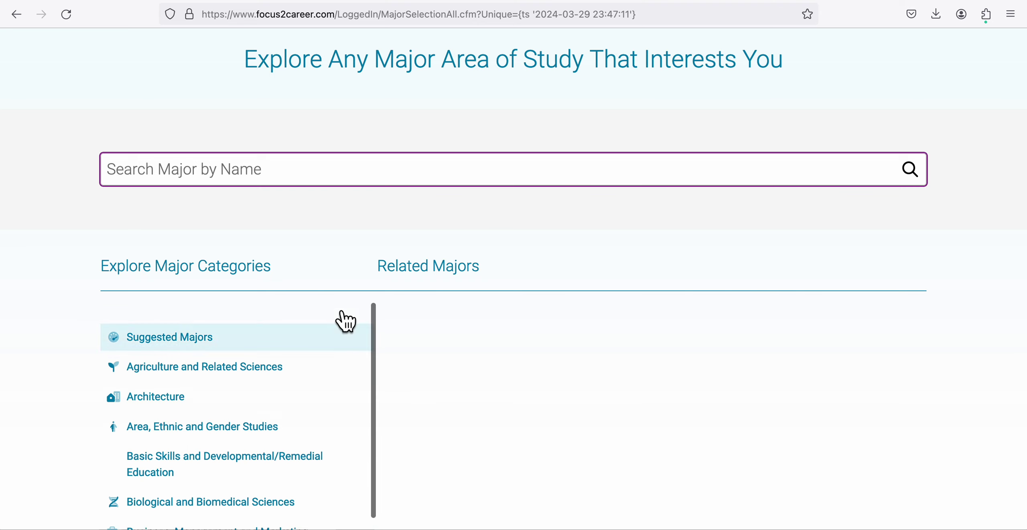
Go back to the dashboard and scroll to the Explore the Possibilities cards.
{"action": "left_click", "coordinate": [14, 15]}
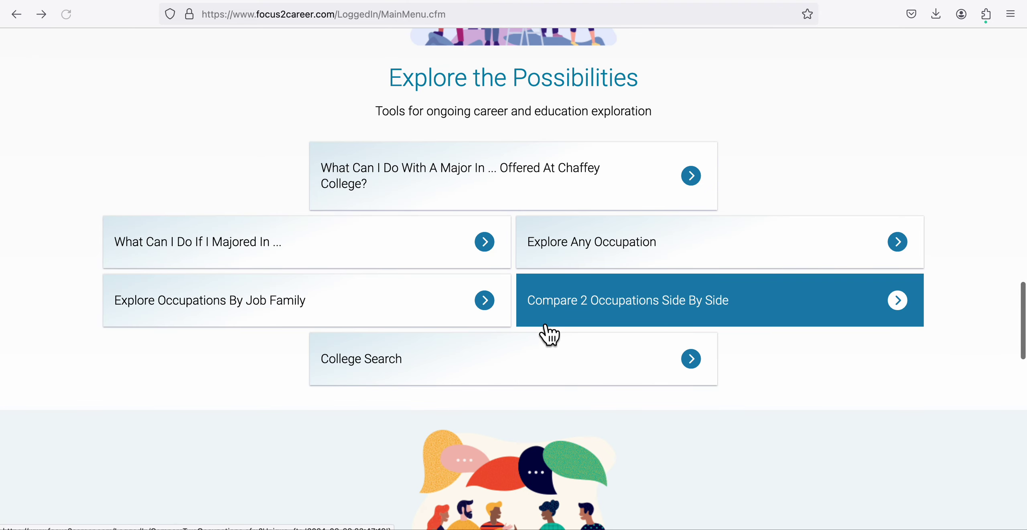
{"action": "scroll", "coordinate": [519, 411], "scroll_direction": "down", "scroll_amount": 2}
{"action": "scroll", "coordinate": [519, 411], "scroll_direction": "up", "scroll_amount": 4}
{"action": "scroll", "coordinate": [518, 411], "scroll_direction": "up", "scroll_amount": 6}
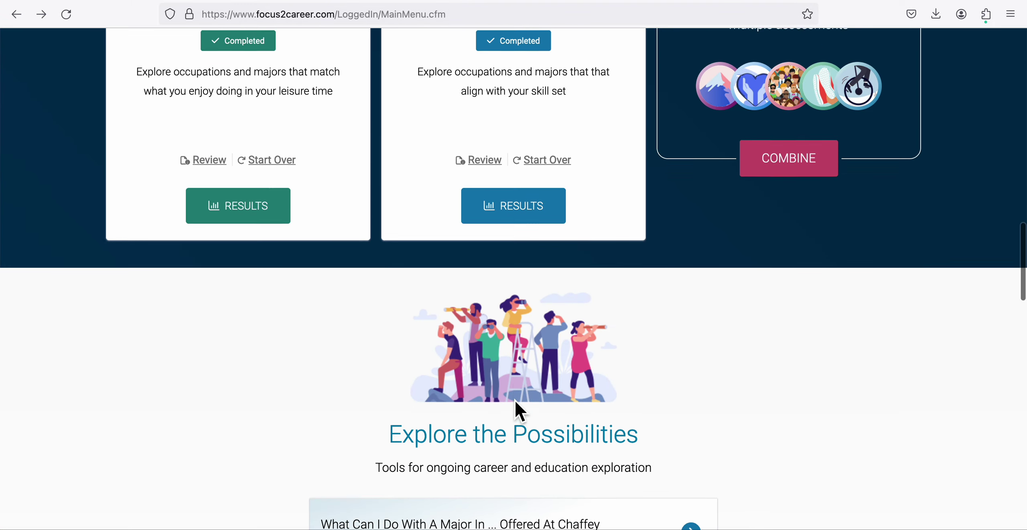
{"action": "scroll", "coordinate": [517, 409], "scroll_direction": "down", "scroll_amount": 9}
{"action": "scroll", "coordinate": [518, 408], "scroll_direction": "up", "scroll_amount": 2}
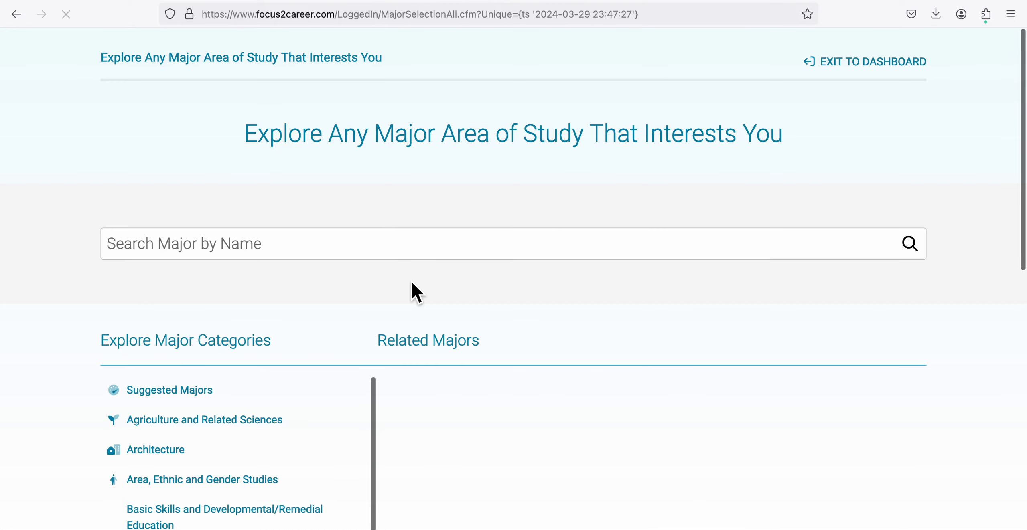
Show the Suggested Majors category in the majors explorer.
{"action": "scroll", "coordinate": [383, 435], "scroll_direction": "down", "scroll_amount": 9}
{"action": "scroll", "coordinate": [385, 438], "scroll_direction": "down", "scroll_amount": 5}
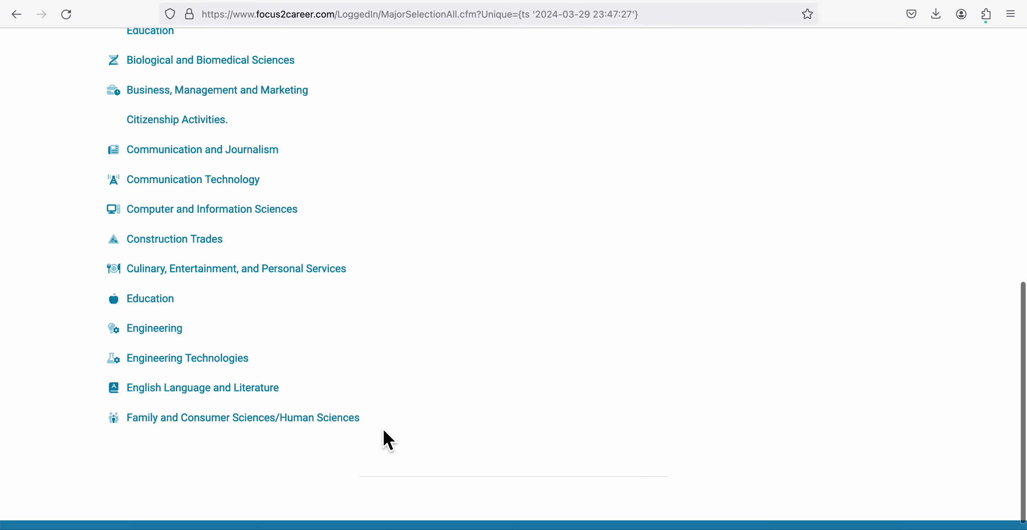
{"action": "scroll", "coordinate": [227, 172], "scroll_direction": "up", "scroll_amount": 6}
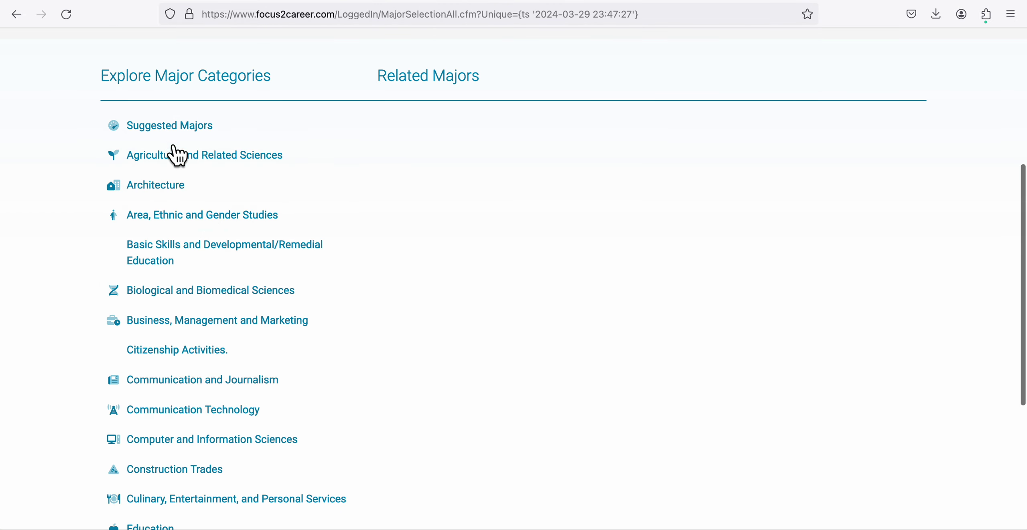
{"action": "left_click", "coordinate": [168, 138]}
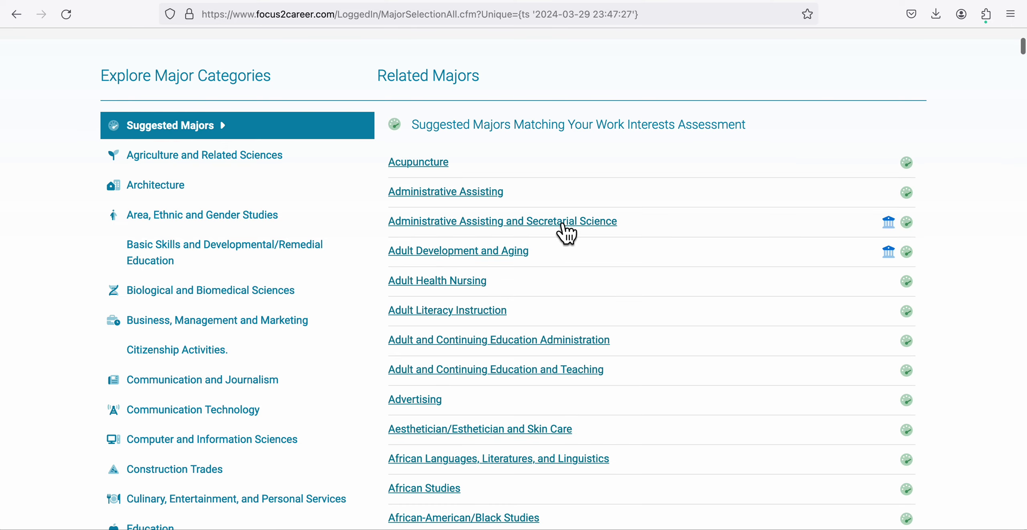
Scroll through the suggested Related Majors list, starting from Acupuncture.
{"action": "scroll", "coordinate": [577, 297], "scroll_direction": "down", "scroll_amount": 1}
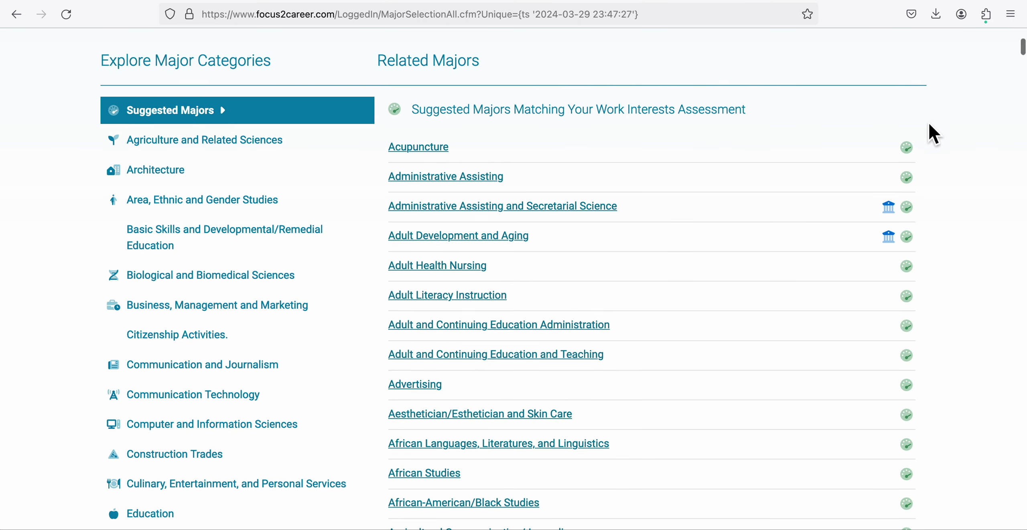
{"action": "scroll", "coordinate": [914, 387], "scroll_direction": "down", "scroll_amount": 5}
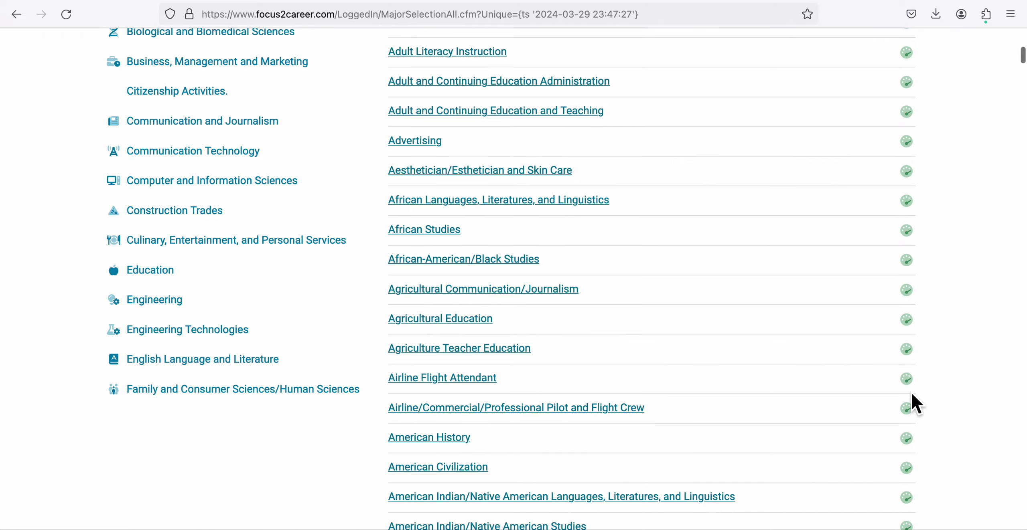
{"action": "scroll", "coordinate": [898, 326], "scroll_direction": "down", "scroll_amount": 20}
{"action": "scroll", "coordinate": [899, 326], "scroll_direction": "down", "scroll_amount": 20}
{"action": "scroll", "coordinate": [899, 326], "scroll_direction": "up", "scroll_amount": 20}
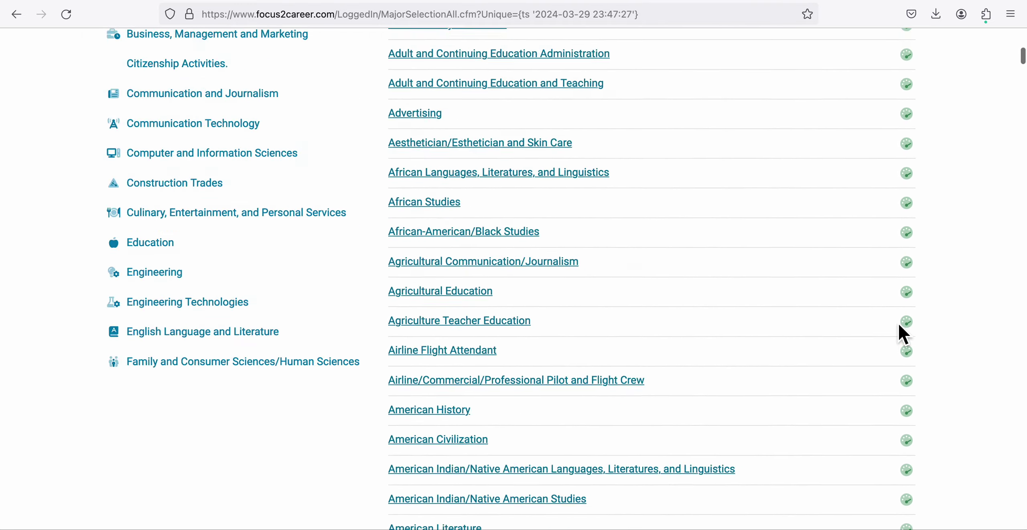
{"action": "scroll", "coordinate": [898, 323], "scroll_direction": "up", "scroll_amount": 15}
{"action": "scroll", "coordinate": [527, 431], "scroll_direction": "down", "scroll_amount": 6}
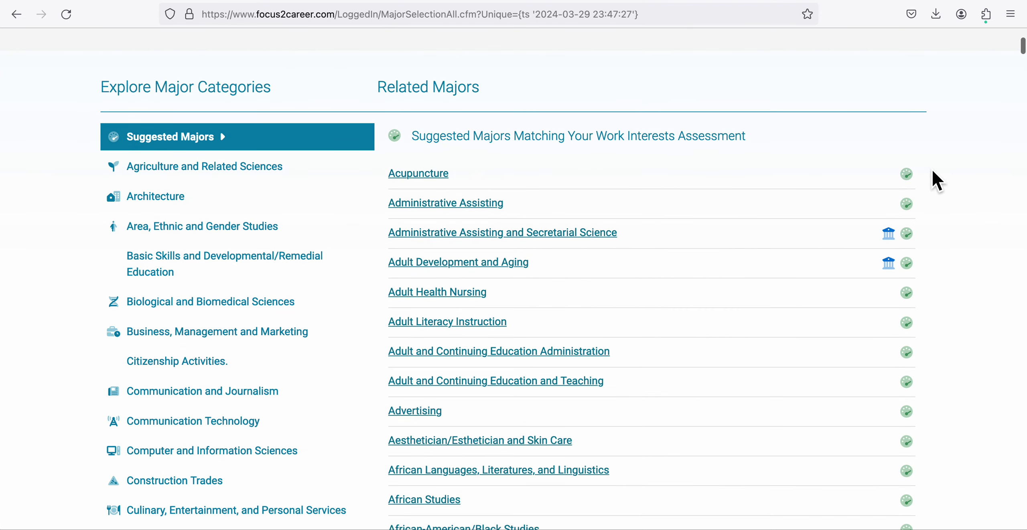
{"action": "scroll", "coordinate": [571, 289], "scroll_direction": "down", "scroll_amount": 1}
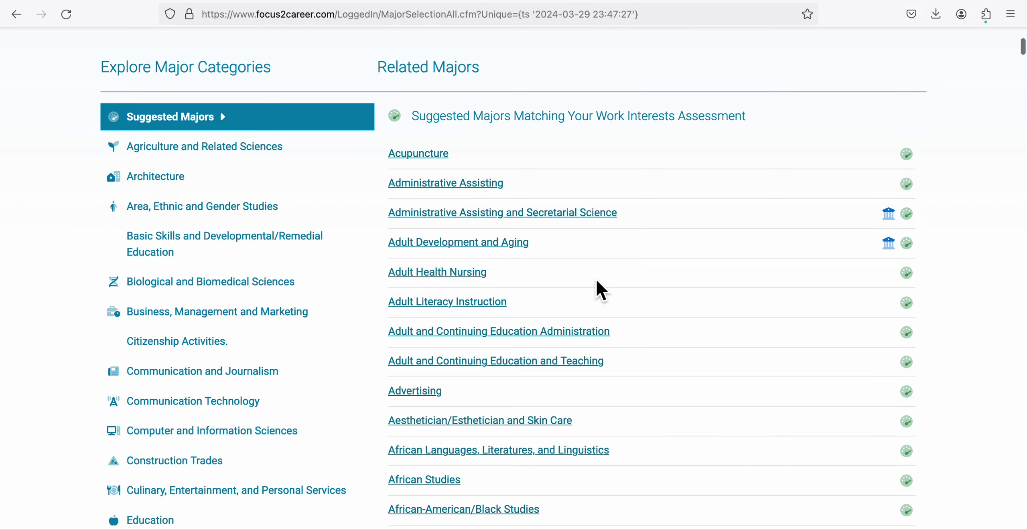
{"action": "scroll", "coordinate": [604, 211], "scroll_direction": "down", "scroll_amount": 20}
{"action": "scroll", "coordinate": [604, 210], "scroll_direction": "up", "scroll_amount": 20}
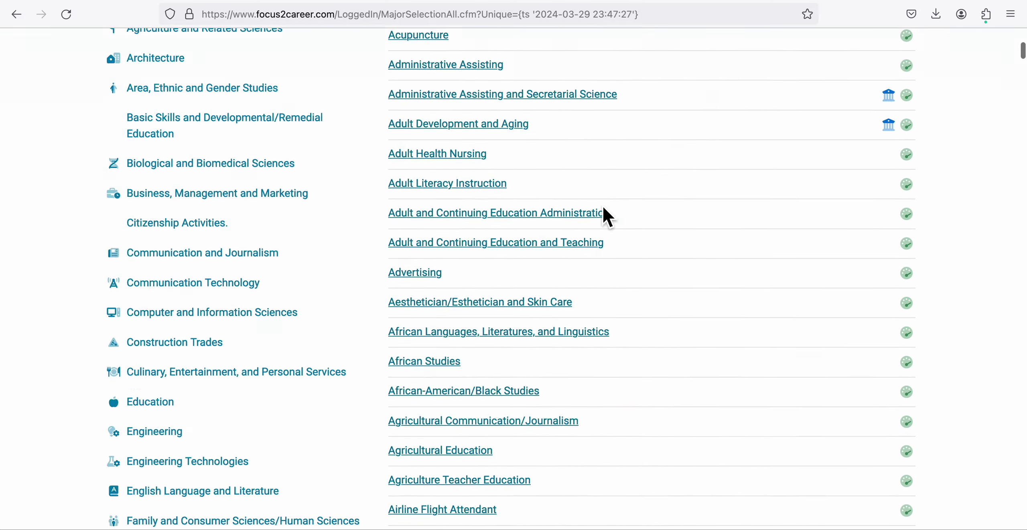
{"action": "scroll", "coordinate": [397, 263], "scroll_direction": "down", "scroll_amount": 10}
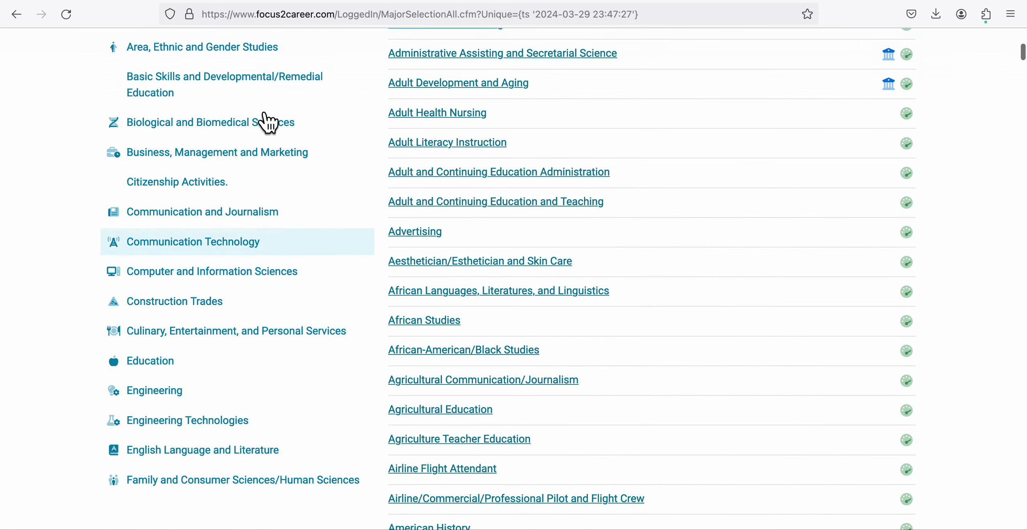
{"action": "scroll", "coordinate": [293, 292], "scroll_direction": "up", "scroll_amount": 10}
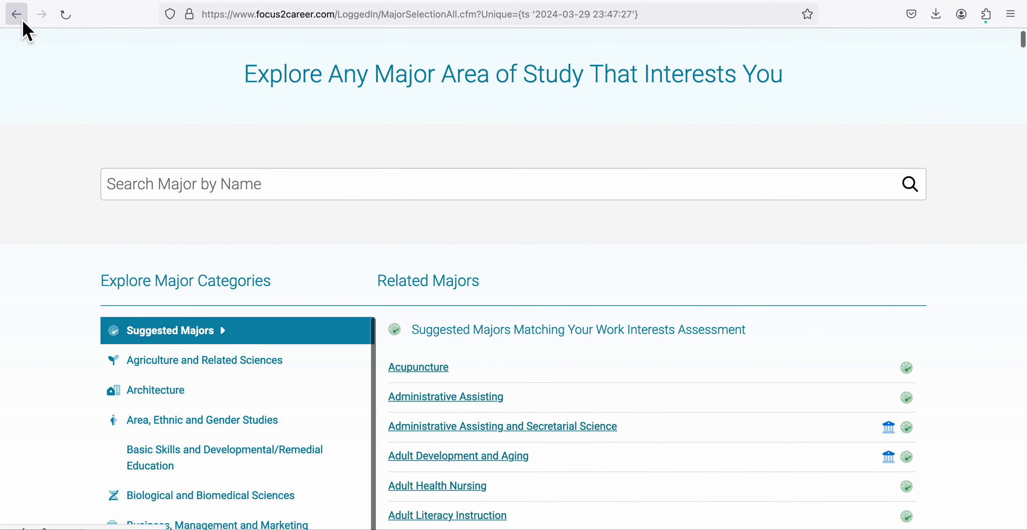
Return from the majors explorer to the main dashboard.
{"action": "left_click", "coordinate": [17, 15]}
{"action": "scroll", "coordinate": [427, 422], "scroll_direction": "down", "scroll_amount": 6}
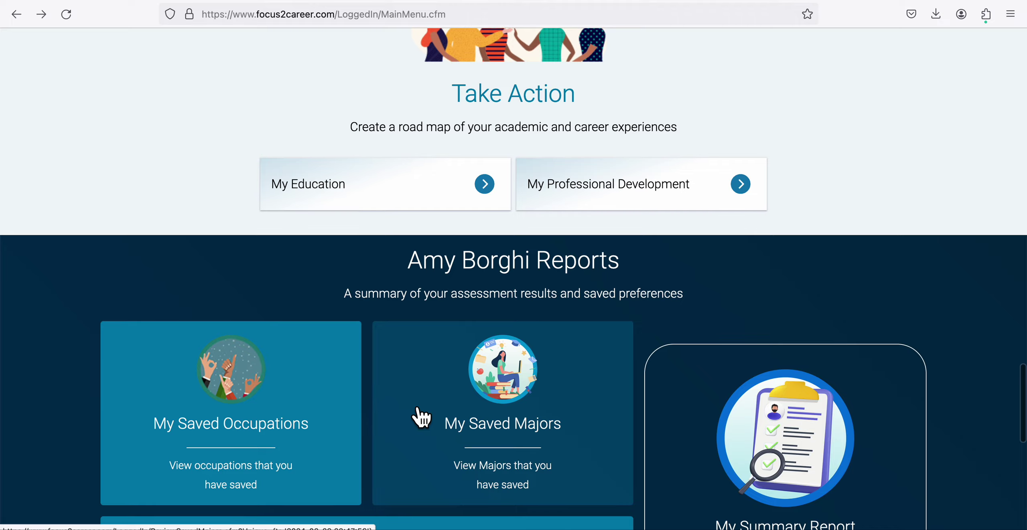
{"action": "scroll", "coordinate": [421, 418], "scroll_direction": "down", "scroll_amount": 4}
Open My Saved Occupations and review the saved list.
{"action": "left_click", "coordinate": [248, 232]}
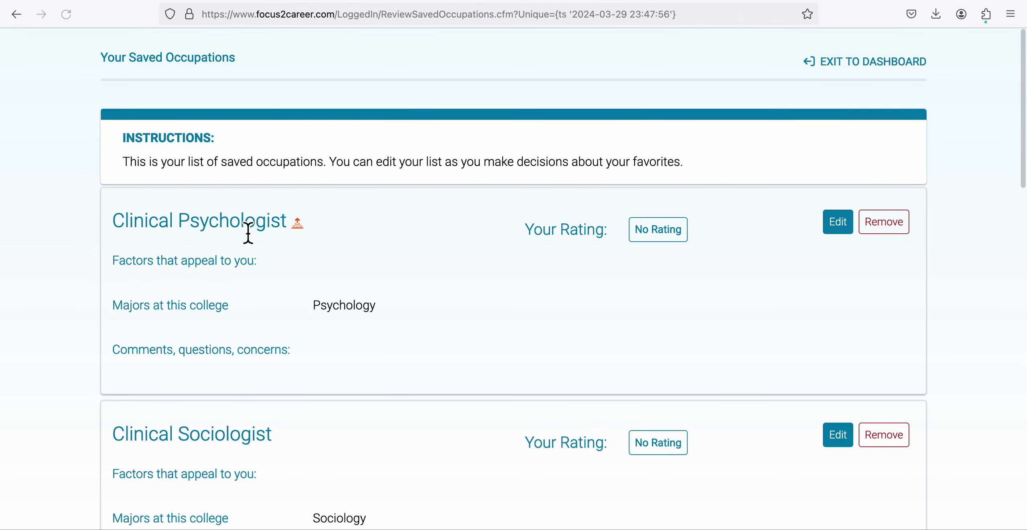
{"action": "scroll", "coordinate": [355, 373], "scroll_direction": "down", "scroll_amount": 15}
{"action": "scroll", "coordinate": [355, 374], "scroll_direction": "up", "scroll_amount": 5}
{"action": "scroll", "coordinate": [355, 366], "scroll_direction": "up", "scroll_amount": 12}
{"action": "scroll", "coordinate": [355, 371], "scroll_direction": "up", "scroll_amount": 2}
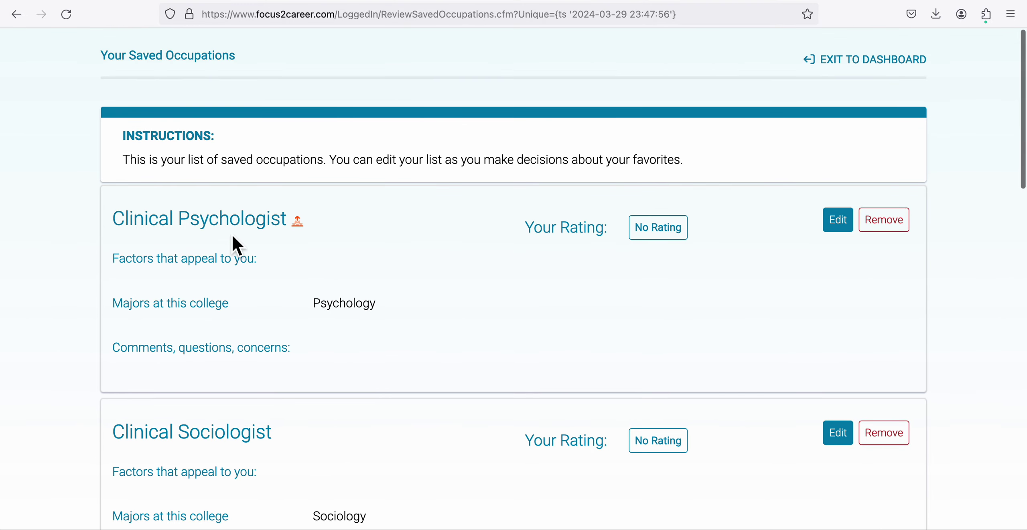
{"action": "scroll", "coordinate": [222, 300], "scroll_direction": "down", "scroll_amount": 10}
{"action": "scroll", "coordinate": [204, 277], "scroll_direction": "down", "scroll_amount": 2}
{"action": "scroll", "coordinate": [204, 284], "scroll_direction": "up", "scroll_amount": 10}
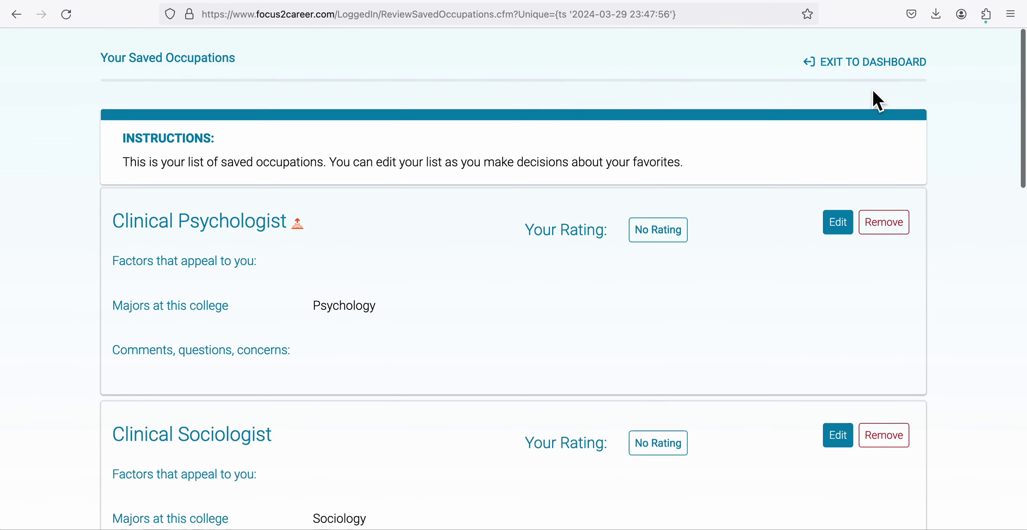
Exit to the dashboard and scroll to Explore the Possibilities.
{"action": "left_click", "coordinate": [867, 63]}
{"action": "scroll", "coordinate": [252, 403], "scroll_direction": "down", "scroll_amount": 10}
{"action": "scroll", "coordinate": [252, 403], "scroll_direction": "down", "scroll_amount": 15}
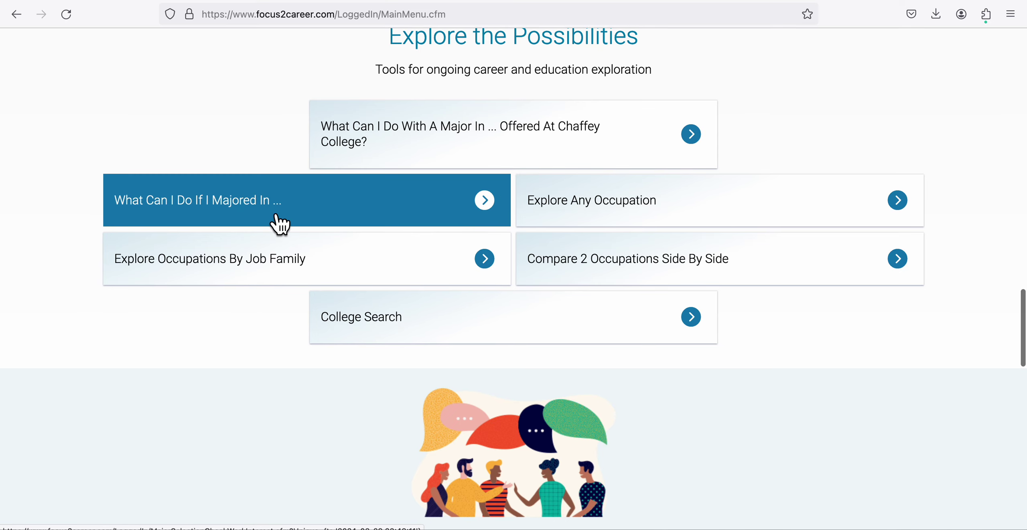
Open the majors explorer and list Psychology's majors, Applied Behavior Analysis through Social Psychology.
{"action": "left_click", "coordinate": [280, 225]}
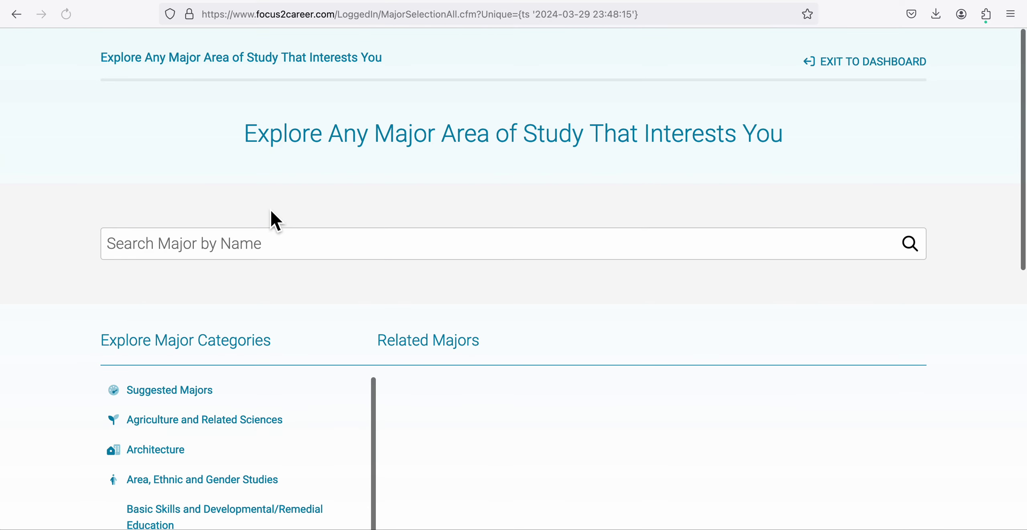
{"action": "scroll", "coordinate": [408, 328], "scroll_direction": "down", "scroll_amount": 6}
{"action": "scroll", "coordinate": [408, 327], "scroll_direction": "down", "scroll_amount": 3}
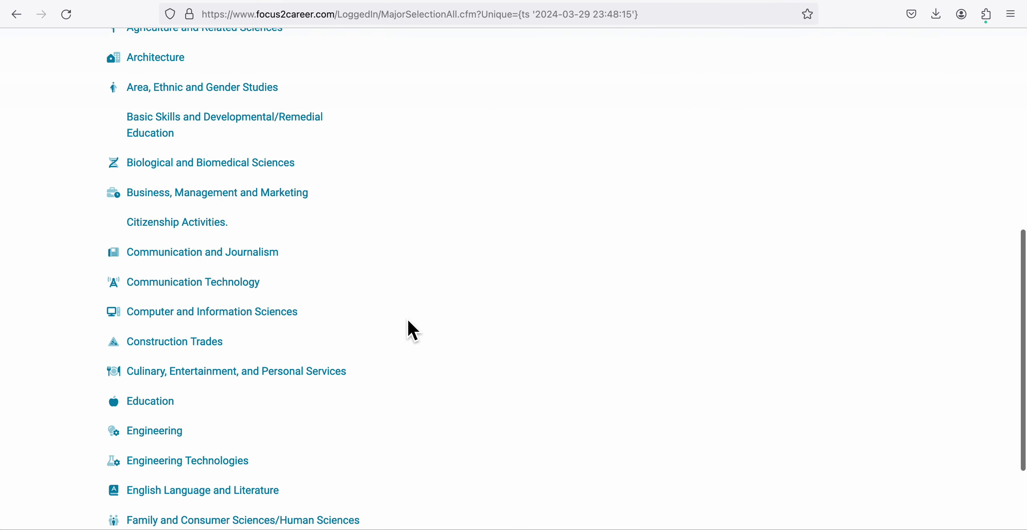
{"action": "scroll", "coordinate": [186, 389], "scroll_direction": "down", "scroll_amount": 10}
{"action": "scroll", "coordinate": [183, 385], "scroll_direction": "down", "scroll_amount": 9}
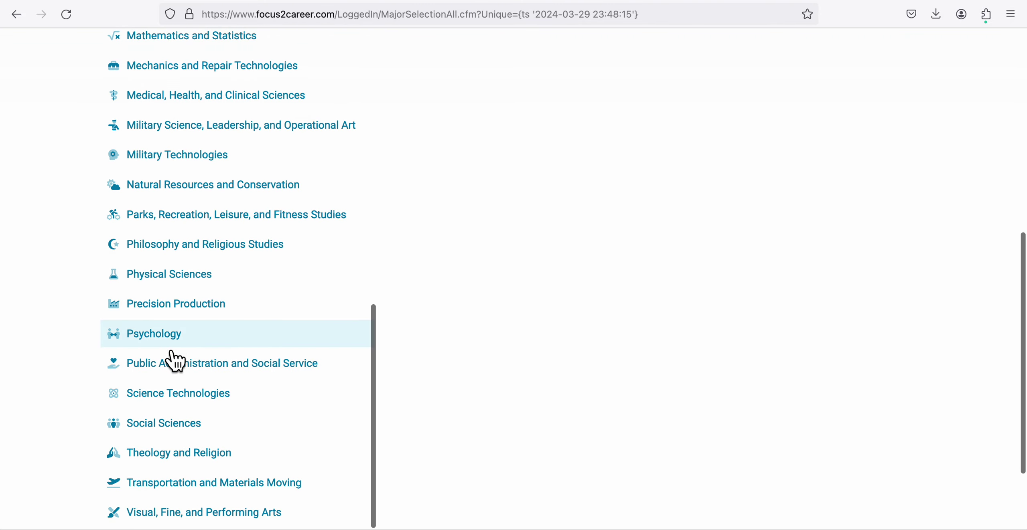
{"action": "left_click", "coordinate": [172, 343]}
{"action": "scroll", "coordinate": [585, 283], "scroll_direction": "up", "scroll_amount": 8}
{"action": "scroll", "coordinate": [548, 392], "scroll_direction": "down", "scroll_amount": 15}
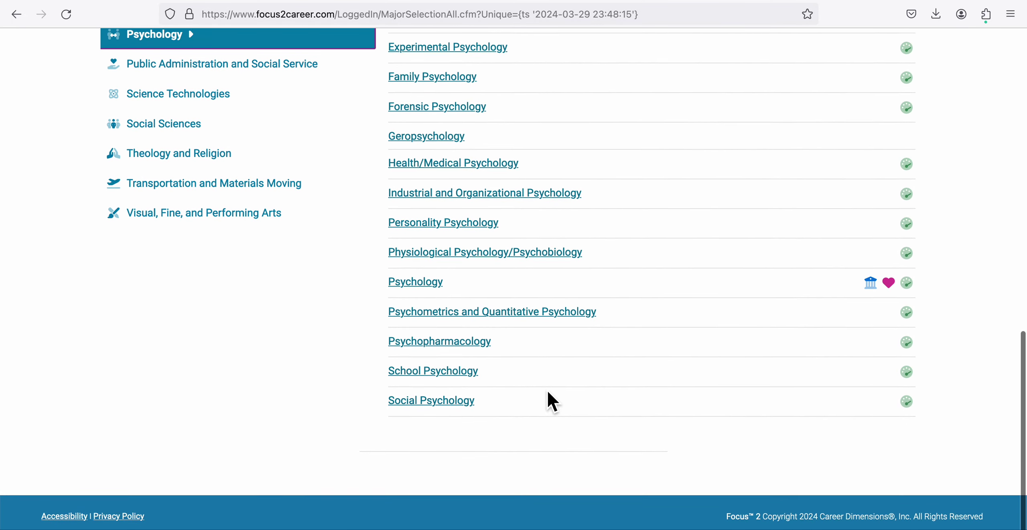
{"action": "scroll", "coordinate": [547, 390], "scroll_direction": "up", "scroll_amount": 10}
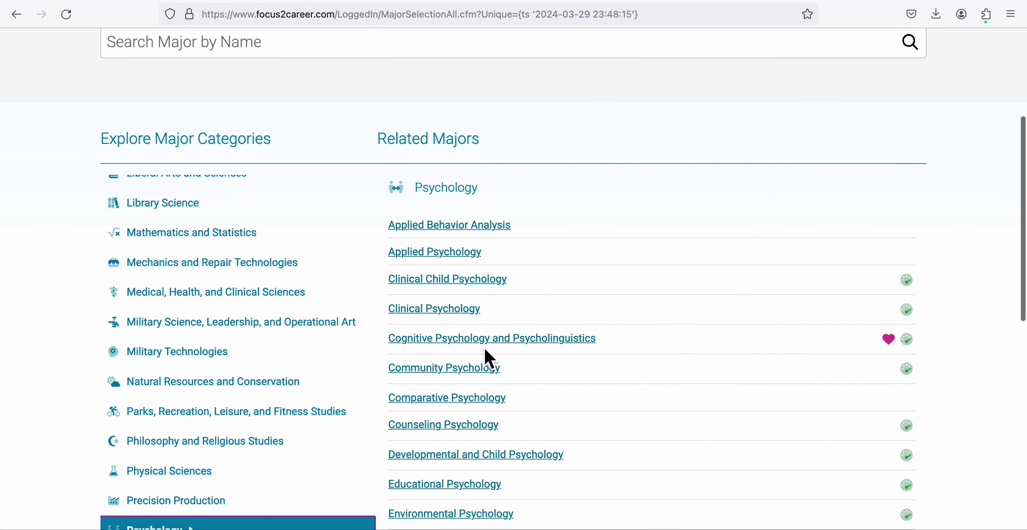
Open the Clinical Psychology major page and review its occupations list.
{"action": "left_click", "coordinate": [461, 317]}
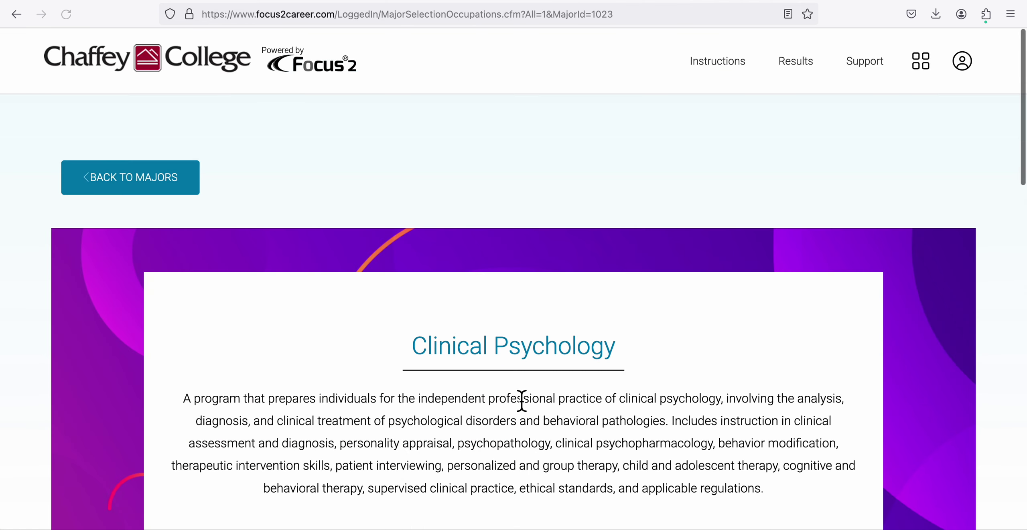
{"action": "scroll", "coordinate": [522, 400], "scroll_direction": "down", "scroll_amount": 10}
{"action": "scroll", "coordinate": [519, 396], "scroll_direction": "down", "scroll_amount": 10}
{"action": "scroll", "coordinate": [518, 396], "scroll_direction": "up", "scroll_amount": 12}
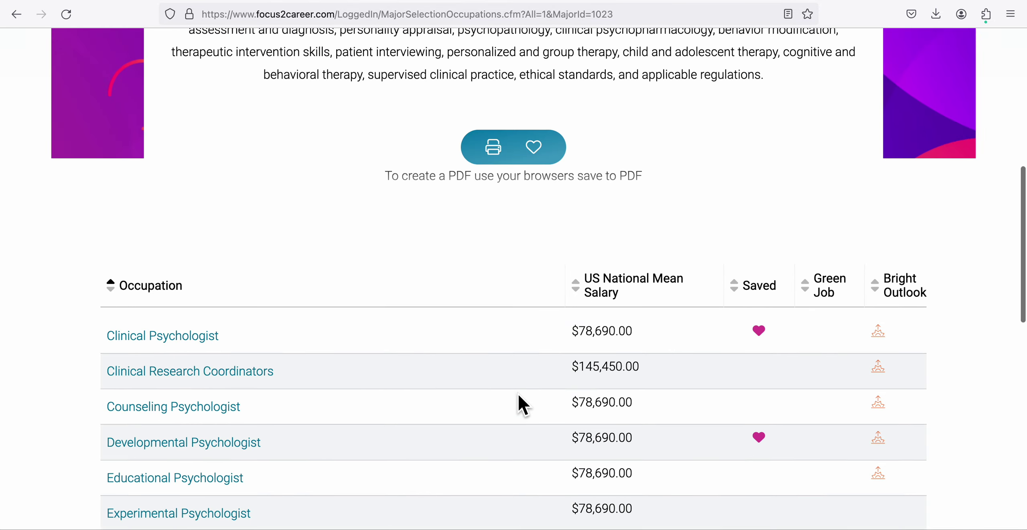
{"action": "scroll", "coordinate": [519, 399], "scroll_direction": "up", "scroll_amount": 7}
{"action": "scroll", "coordinate": [450, 173], "scroll_direction": "down", "scroll_amount": 6}
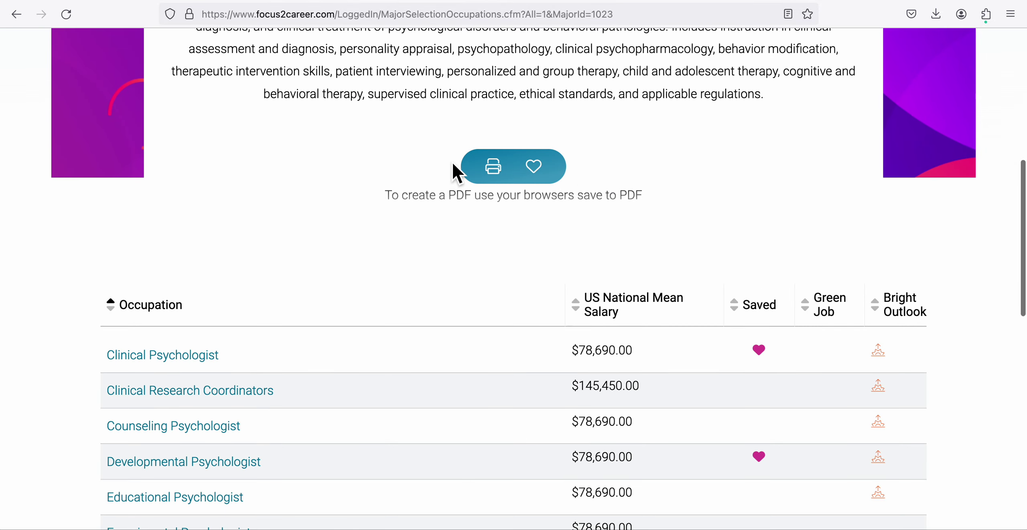
Print the page to PDF as 'Majors Clinical Psy.pdf' in Downloads.
{"action": "left_click", "coordinate": [497, 161]}
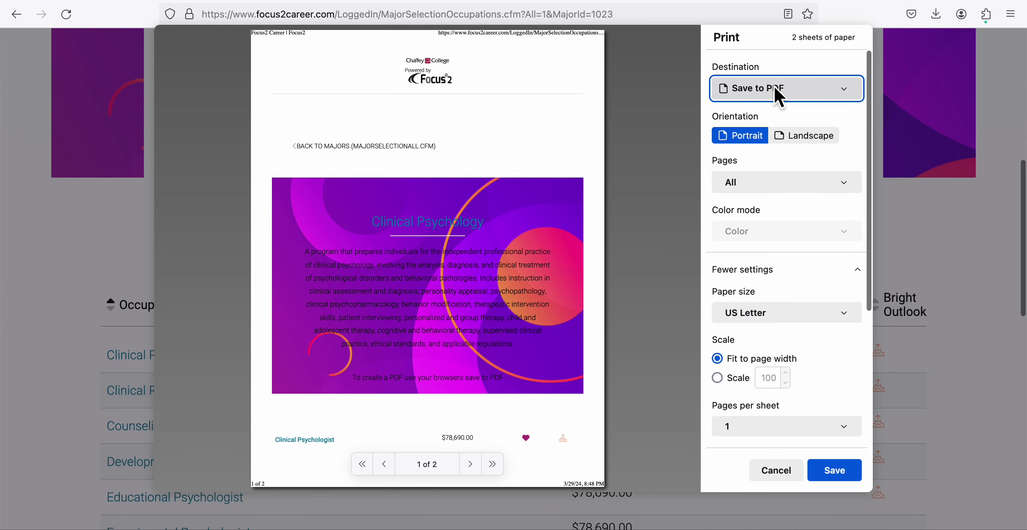
{"action": "scroll", "coordinate": [787, 298], "scroll_direction": "down", "scroll_amount": 1}
{"action": "scroll", "coordinate": [802, 361], "scroll_direction": "up", "scroll_amount": 1}
{"action": "left_click", "coordinate": [847, 472]}
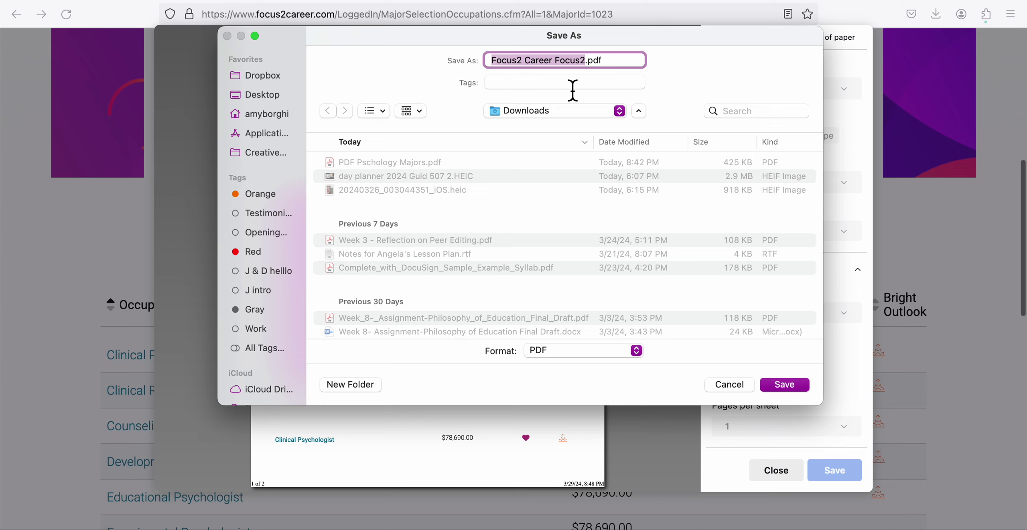
{"action": "key", "text": "BackSpace"}
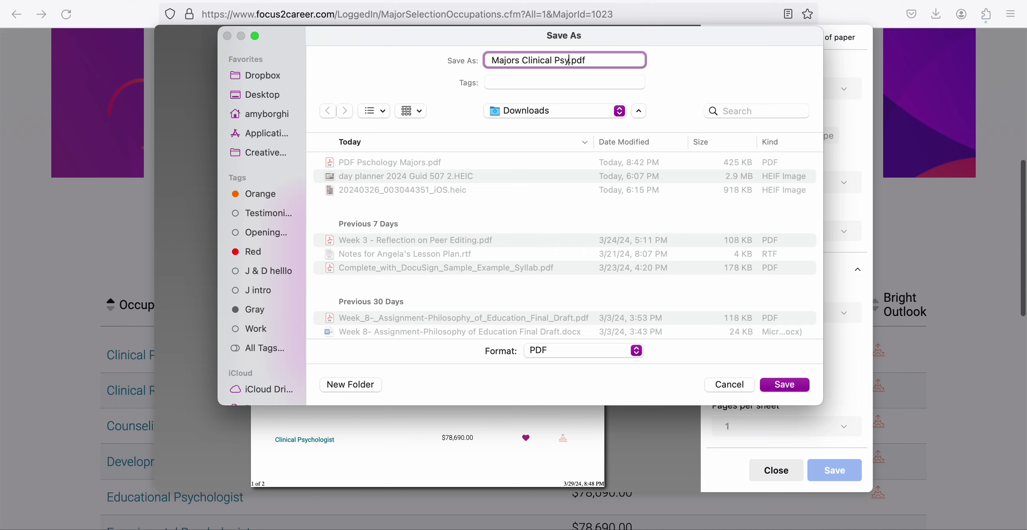
{"action": "left_click", "coordinate": [782, 386]}
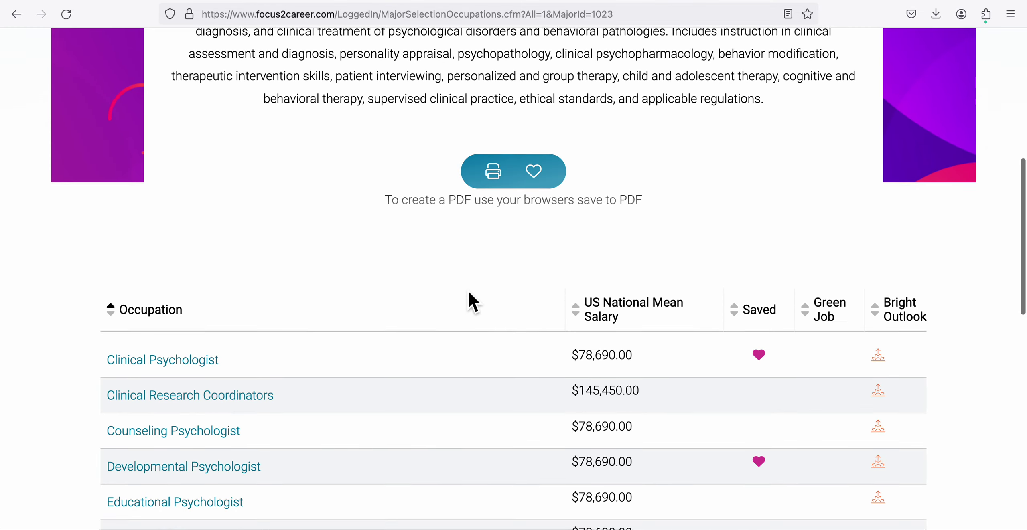
Go back through BACK TO MAJORS and EXIT TO DASHBOARD down to Explore the Possibilities.
{"action": "scroll", "coordinate": [472, 299], "scroll_direction": "down", "scroll_amount": 10}
{"action": "scroll", "coordinate": [467, 299], "scroll_direction": "up", "scroll_amount": 12}
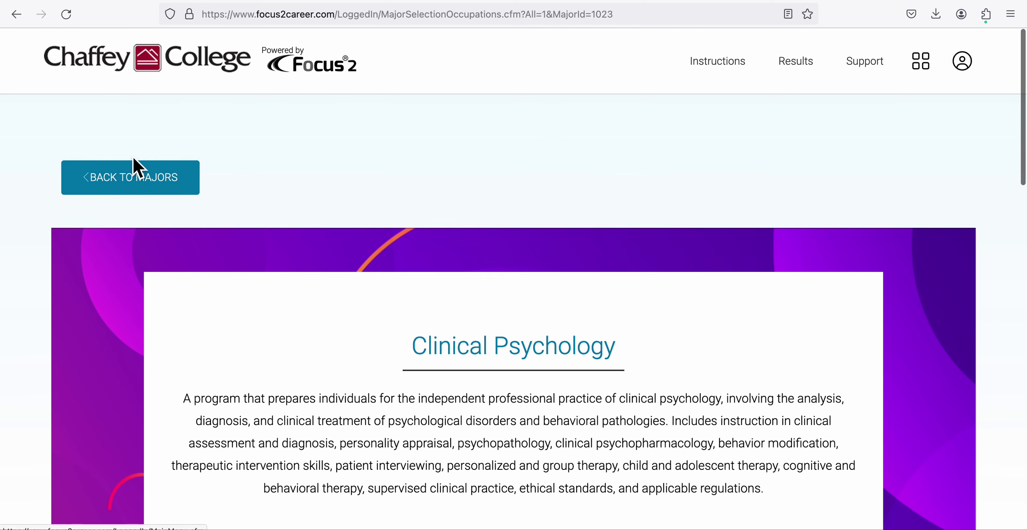
{"action": "left_click", "coordinate": [175, 183]}
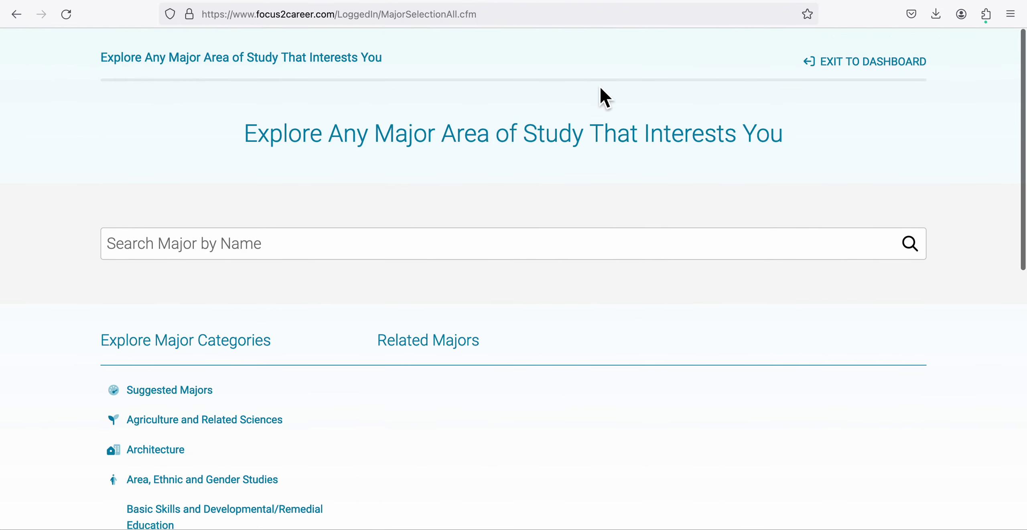
{"action": "left_click", "coordinate": [855, 66]}
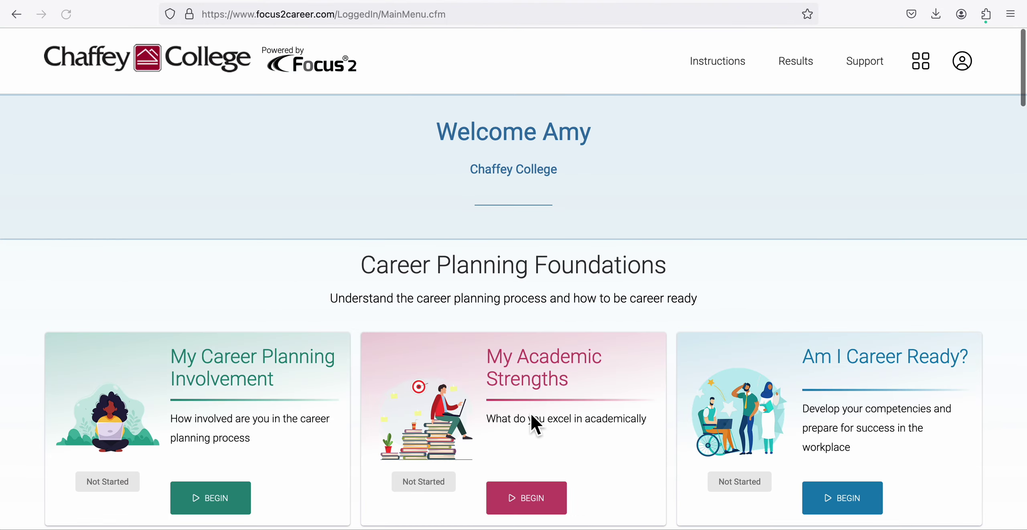
{"action": "scroll", "coordinate": [534, 420], "scroll_direction": "down", "scroll_amount": 10}
{"action": "scroll", "coordinate": [531, 417], "scroll_direction": "down", "scroll_amount": 15}
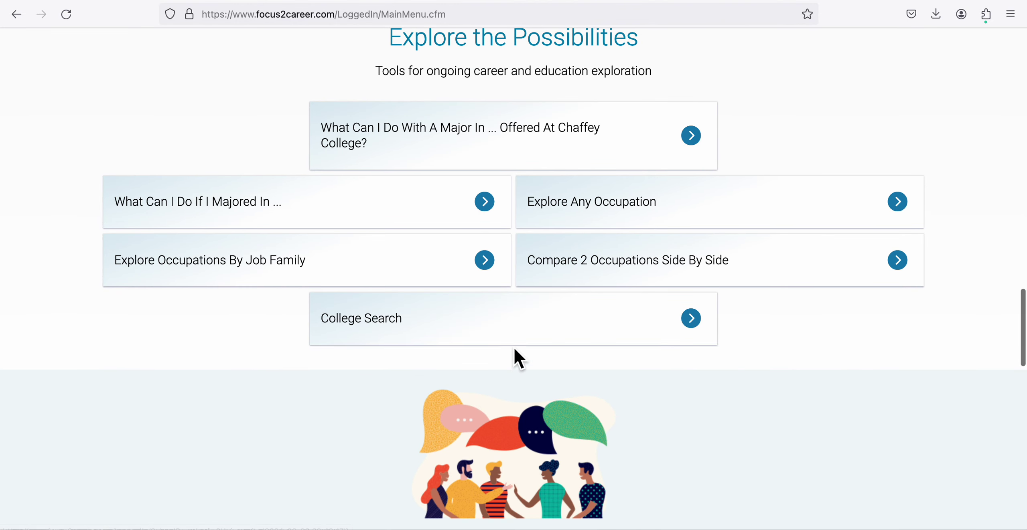
Open College Search with all 5278 institutions, dismissing the Select Majors dialog unfiltered.
{"action": "left_click", "coordinate": [518, 342]}
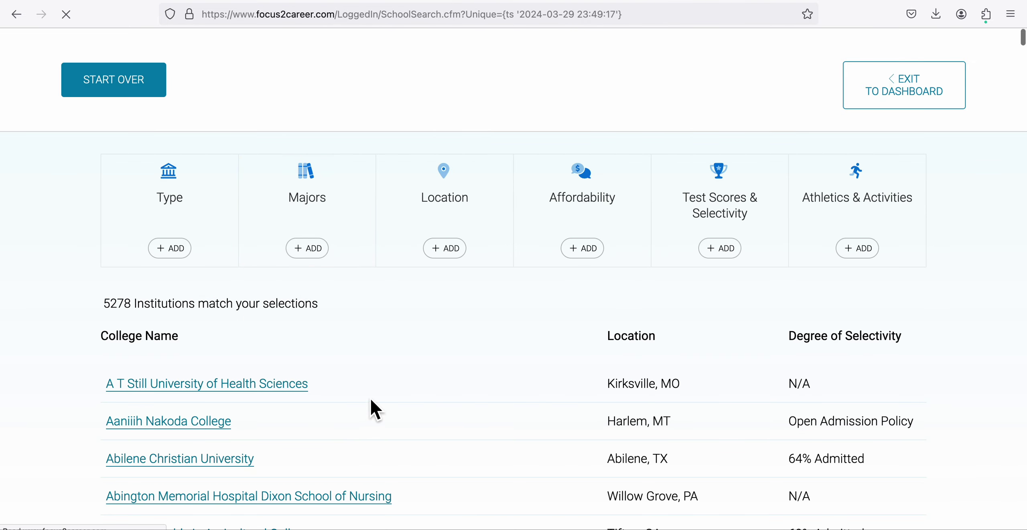
{"action": "scroll", "coordinate": [493, 401], "scroll_direction": "down", "scroll_amount": 2}
{"action": "scroll", "coordinate": [495, 402], "scroll_direction": "down", "scroll_amount": 2}
{"action": "scroll", "coordinate": [494, 401], "scroll_direction": "up", "scroll_amount": 4}
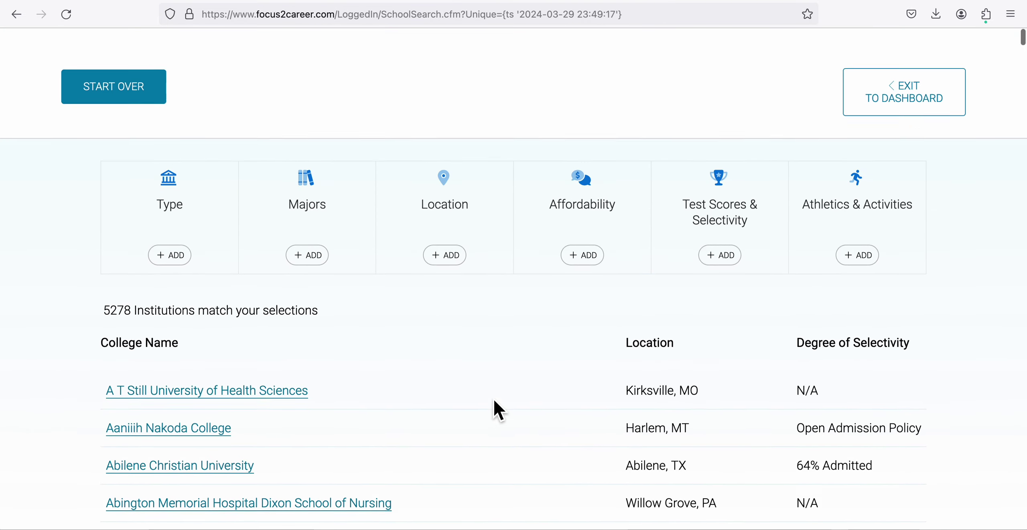
{"action": "scroll", "coordinate": [494, 401], "scroll_direction": "down", "scroll_amount": 1}
{"action": "scroll", "coordinate": [494, 402], "scroll_direction": "up", "scroll_amount": 1}
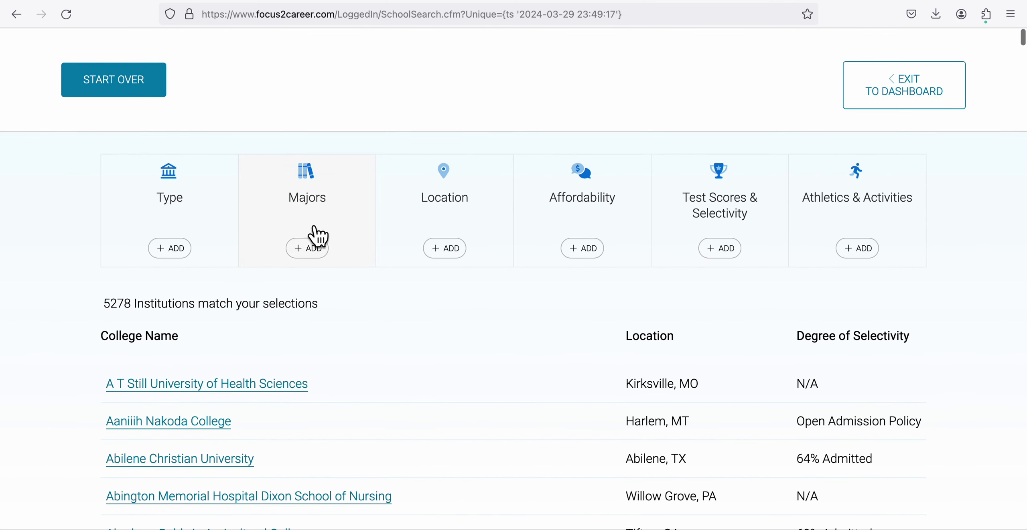
{"action": "left_click", "coordinate": [317, 253]}
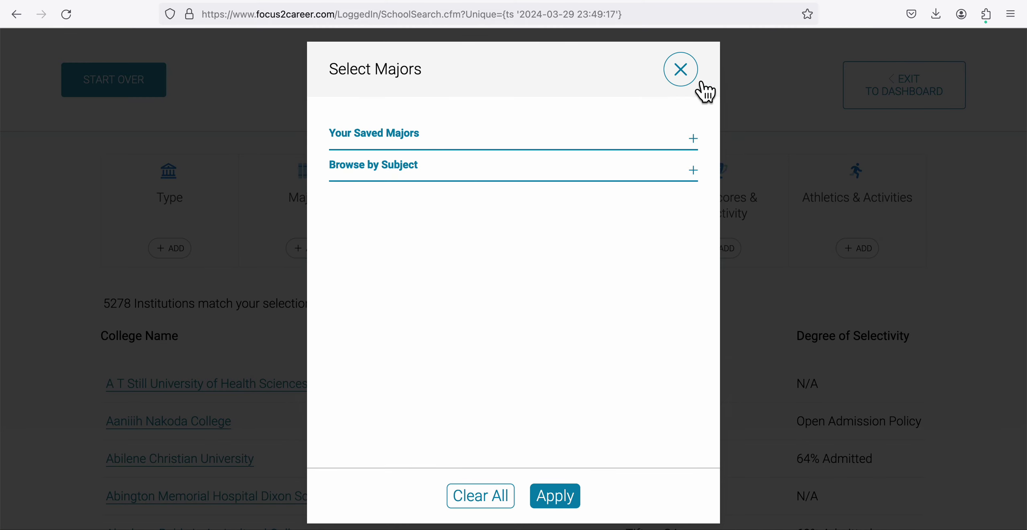
{"action": "left_click", "coordinate": [681, 70]}
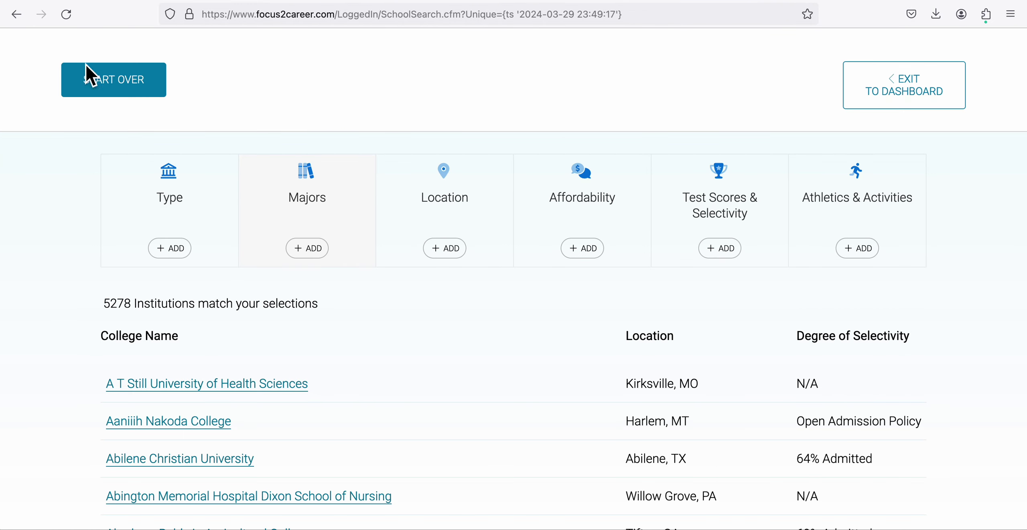
Return to the dashboard and list the Psychology majors in the majors explorer.
{"action": "left_click", "coordinate": [920, 110]}
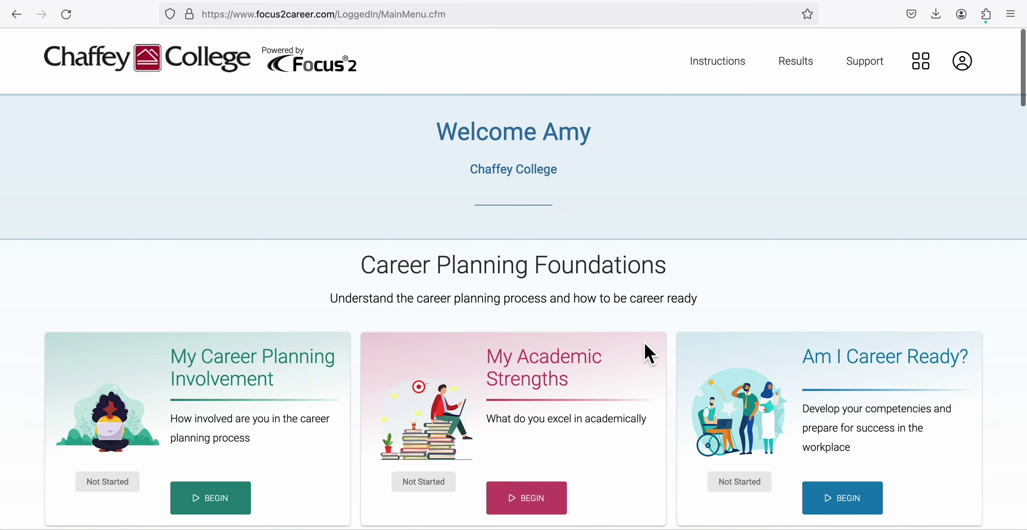
{"action": "scroll", "coordinate": [639, 358], "scroll_direction": "down", "scroll_amount": 15}
{"action": "scroll", "coordinate": [638, 358], "scroll_direction": "down", "scroll_amount": 10}
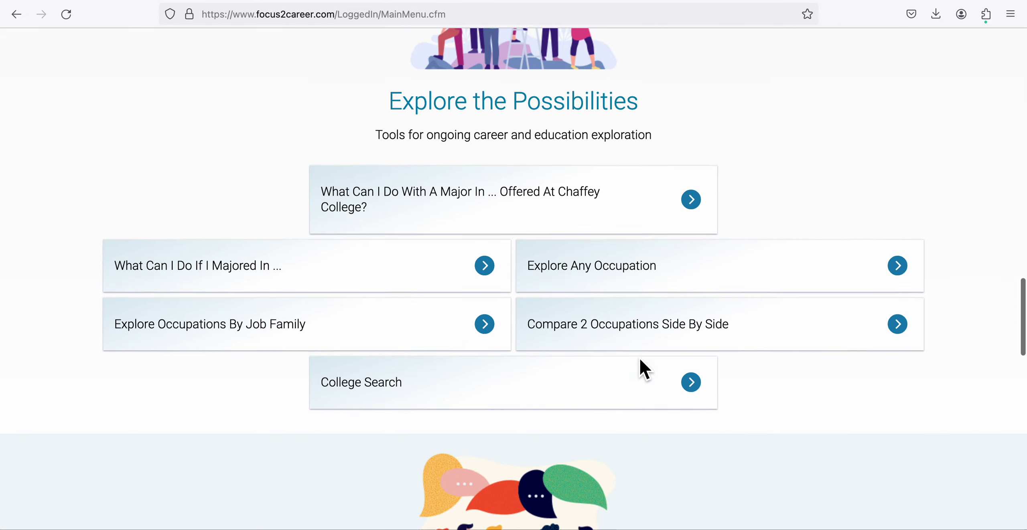
{"action": "scroll", "coordinate": [639, 358], "scroll_direction": "down", "scroll_amount": 3}
{"action": "left_click", "coordinate": [304, 188]}
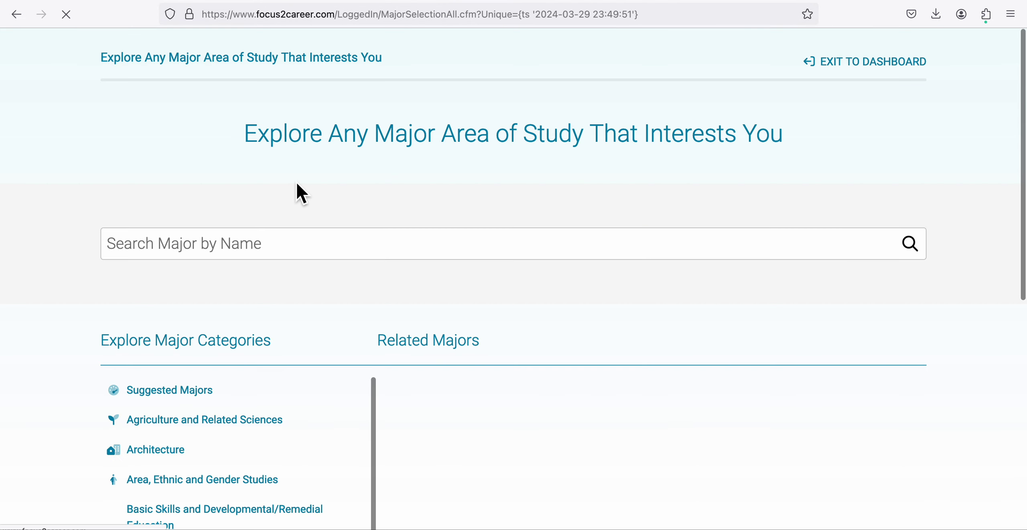
{"action": "scroll", "coordinate": [257, 414], "scroll_direction": "down", "scroll_amount": 8}
{"action": "scroll", "coordinate": [276, 413], "scroll_direction": "down", "scroll_amount": 12}
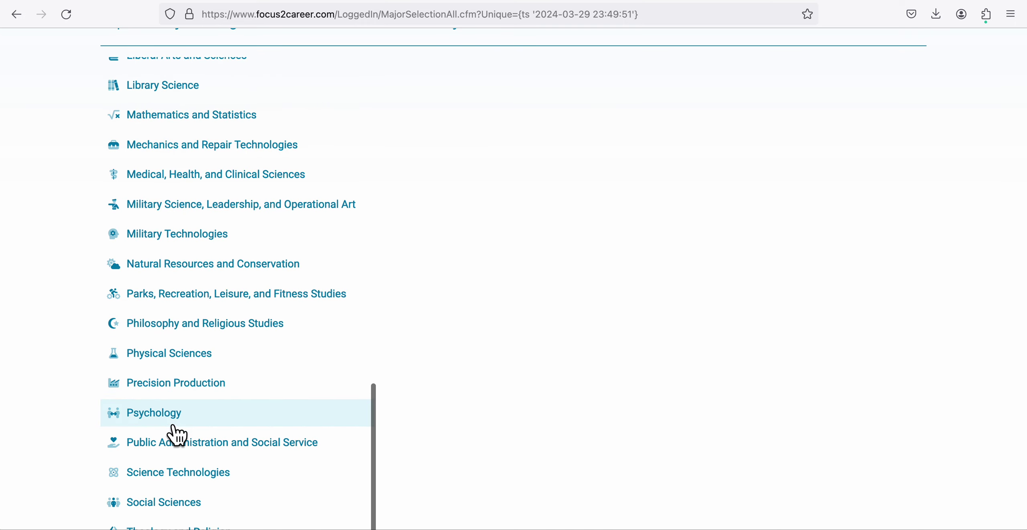
{"action": "left_click", "coordinate": [170, 413]}
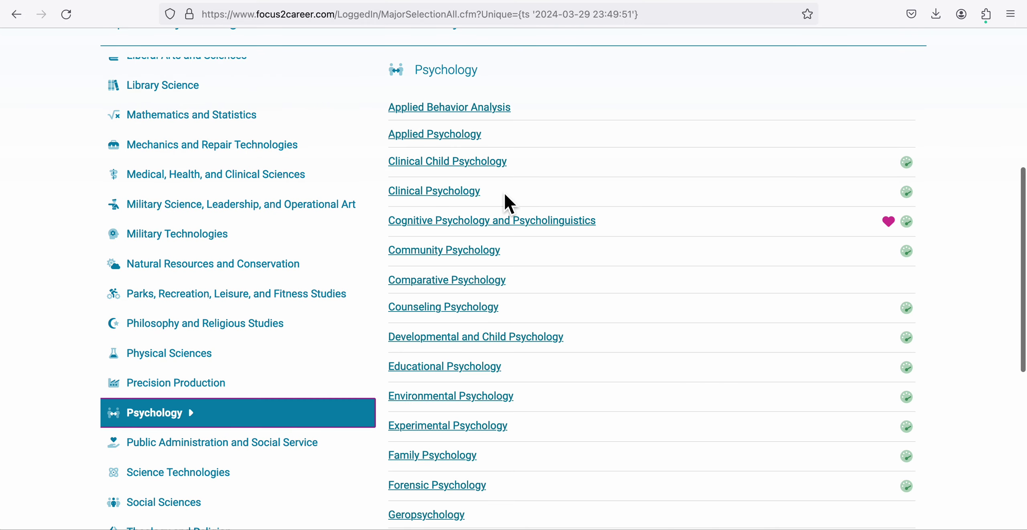
Open Clinical Psychology and save it as a three-star favourite major.
{"action": "left_click", "coordinate": [455, 192]}
{"action": "scroll", "coordinate": [570, 361], "scroll_direction": "down", "scroll_amount": 8}
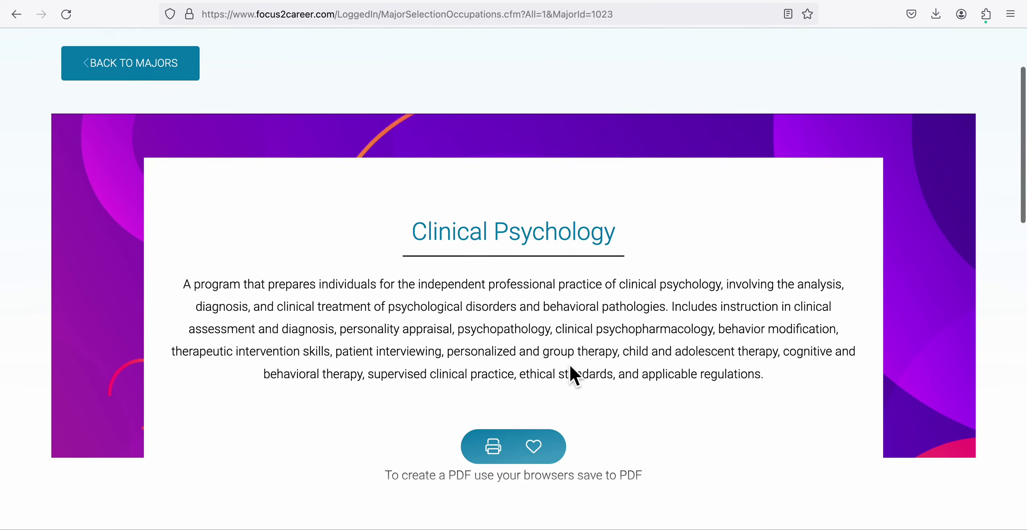
{"action": "left_click", "coordinate": [542, 242]}
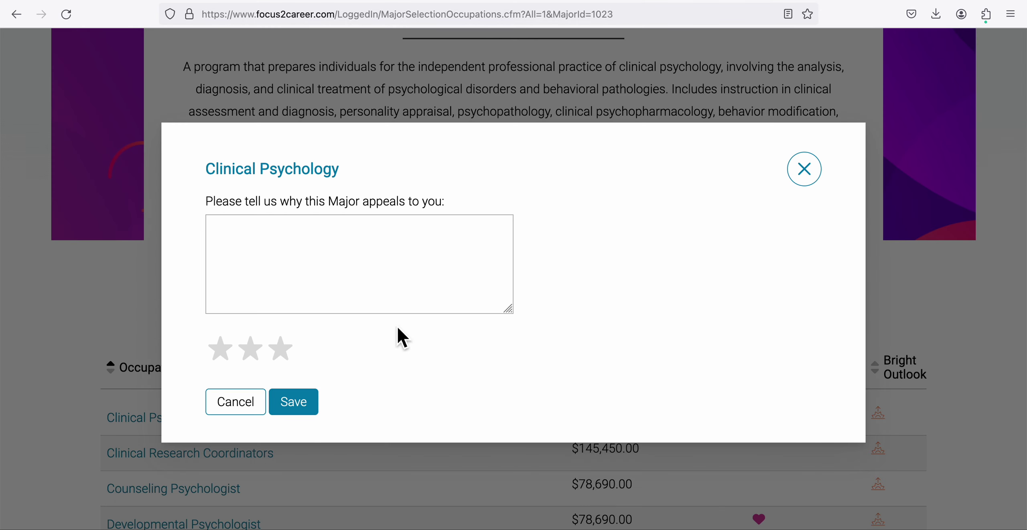
{"action": "left_click", "coordinate": [313, 304]}
{"action": "left_click", "coordinate": [306, 407]}
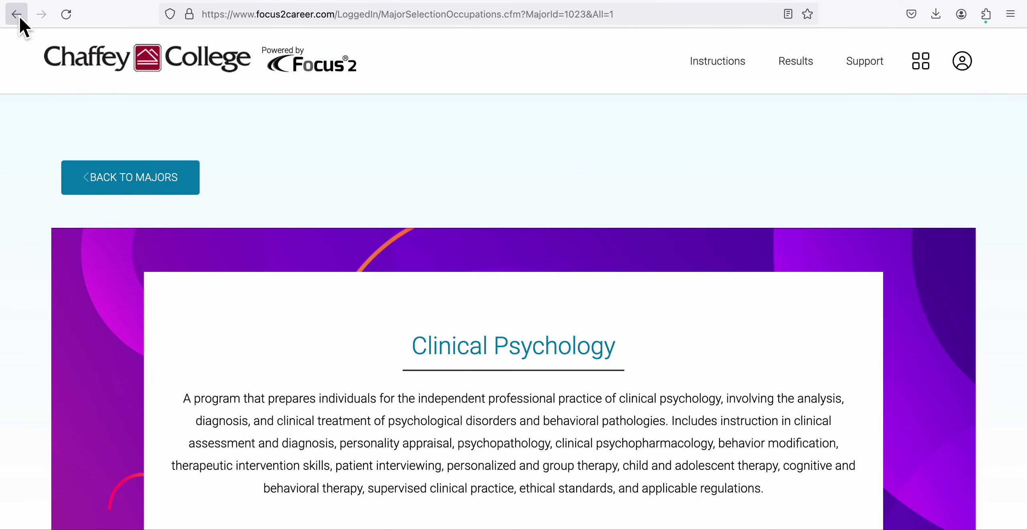
Return via the majors list and dashboard to College Search listing 5278 institutions.
{"action": "scroll", "coordinate": [460, 255], "scroll_direction": "down", "scroll_amount": 10}
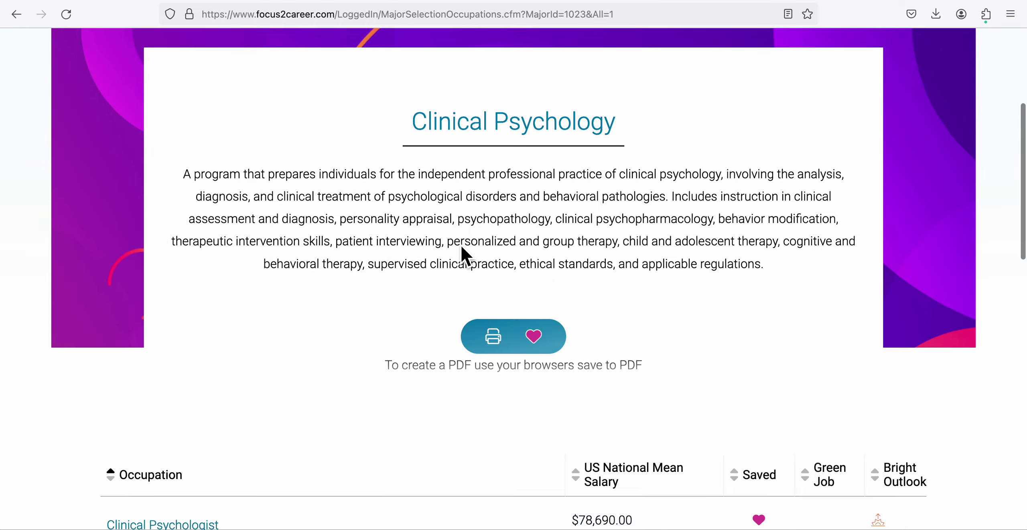
{"action": "scroll", "coordinate": [568, 230], "scroll_direction": "up", "scroll_amount": 4}
{"action": "scroll", "coordinate": [363, 219], "scroll_direction": "up", "scroll_amount": 7}
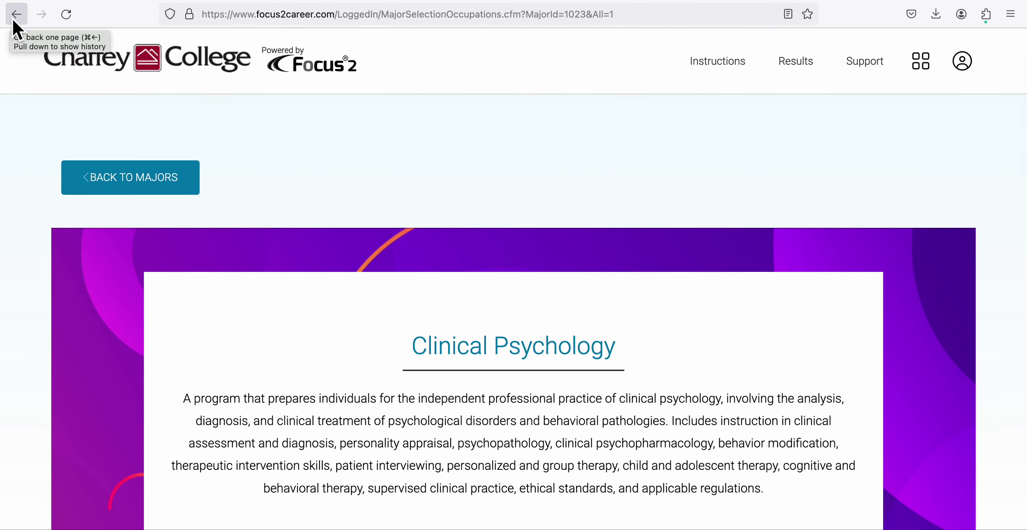
{"action": "left_click", "coordinate": [157, 183]}
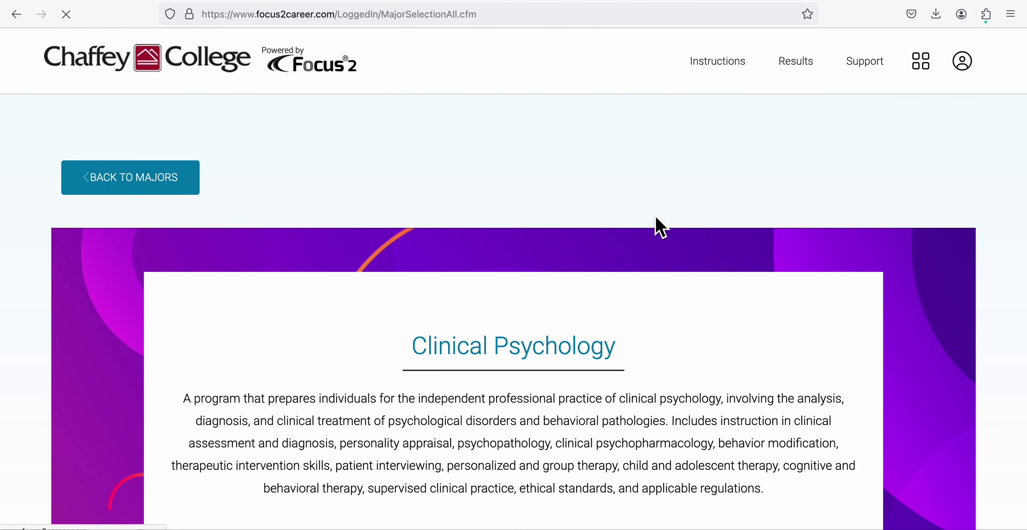
{"action": "left_click", "coordinate": [857, 69]}
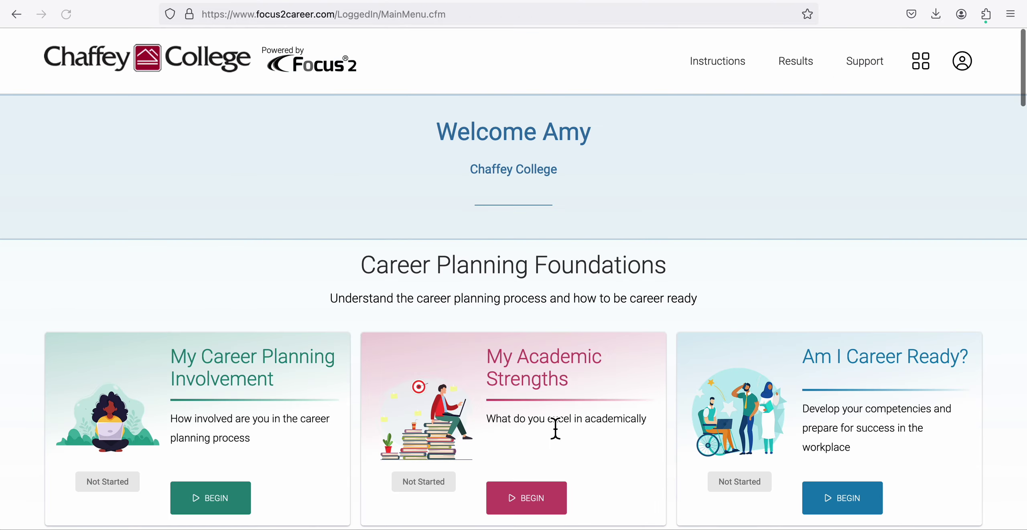
{"action": "scroll", "coordinate": [559, 449], "scroll_direction": "down", "scroll_amount": 20}
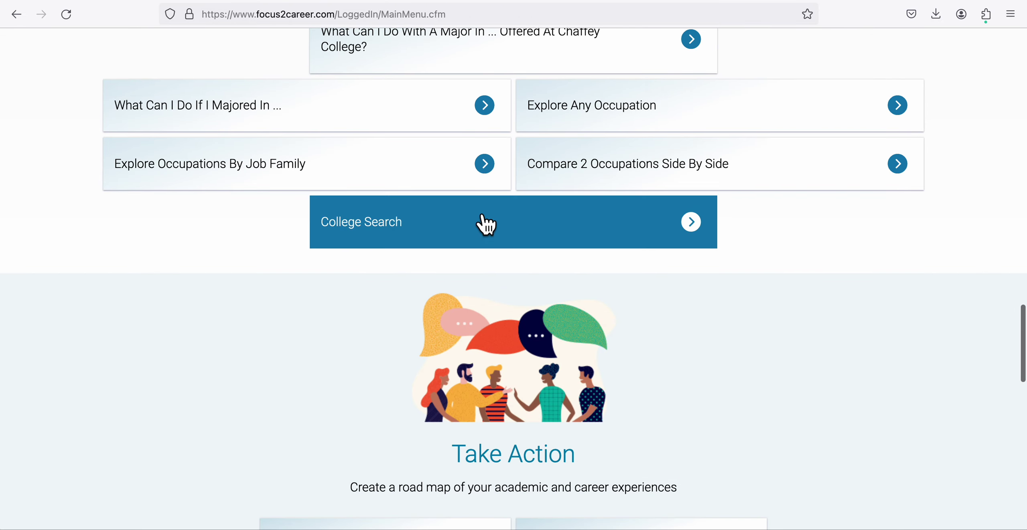
{"action": "left_click", "coordinate": [486, 224]}
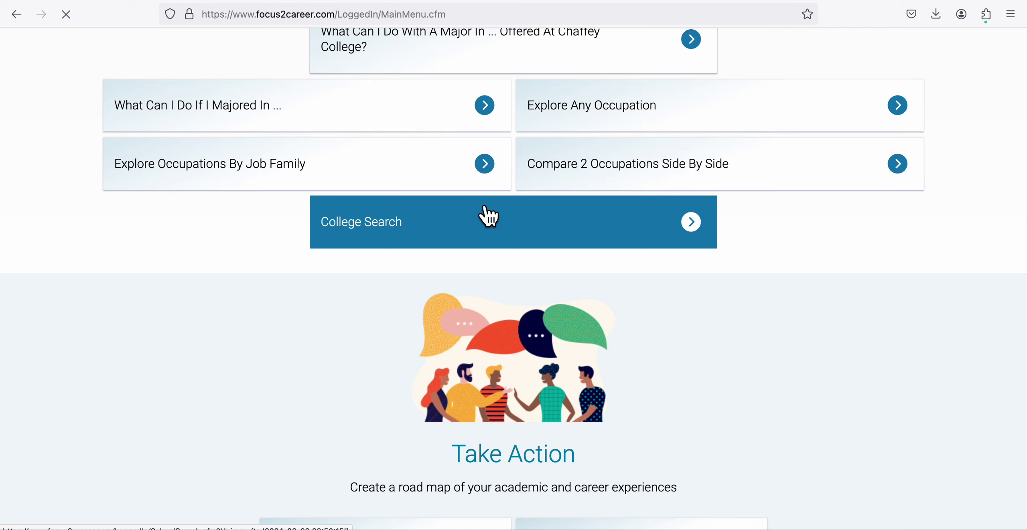
{"action": "scroll", "coordinate": [479, 236], "scroll_direction": "up", "scroll_amount": 1}
Open College Search and filter it to the saved Clinical Psychology major.
{"action": "left_click", "coordinate": [470, 261]}
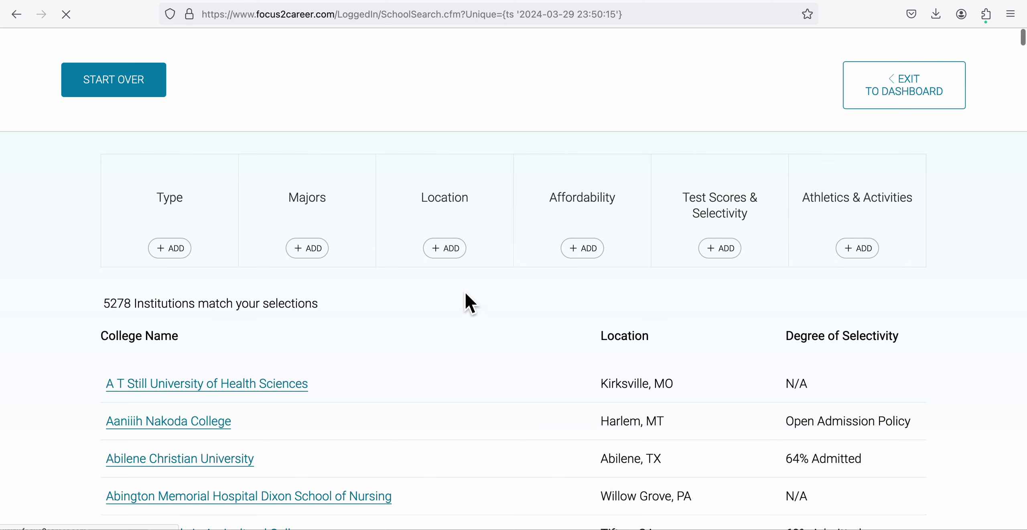
{"action": "scroll", "coordinate": [361, 261], "scroll_direction": "down", "scroll_amount": 1}
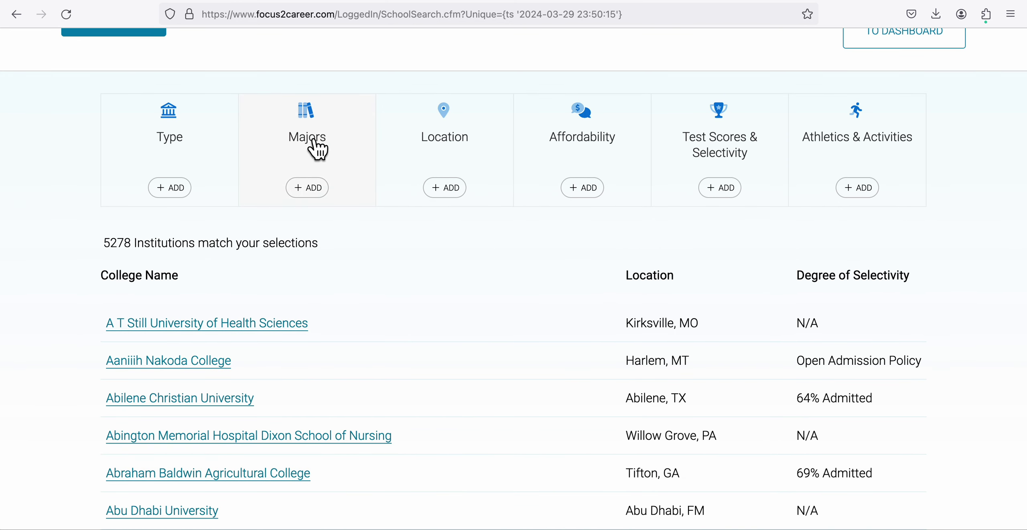
{"action": "left_click", "coordinate": [315, 143]}
{"action": "left_click", "coordinate": [423, 139]}
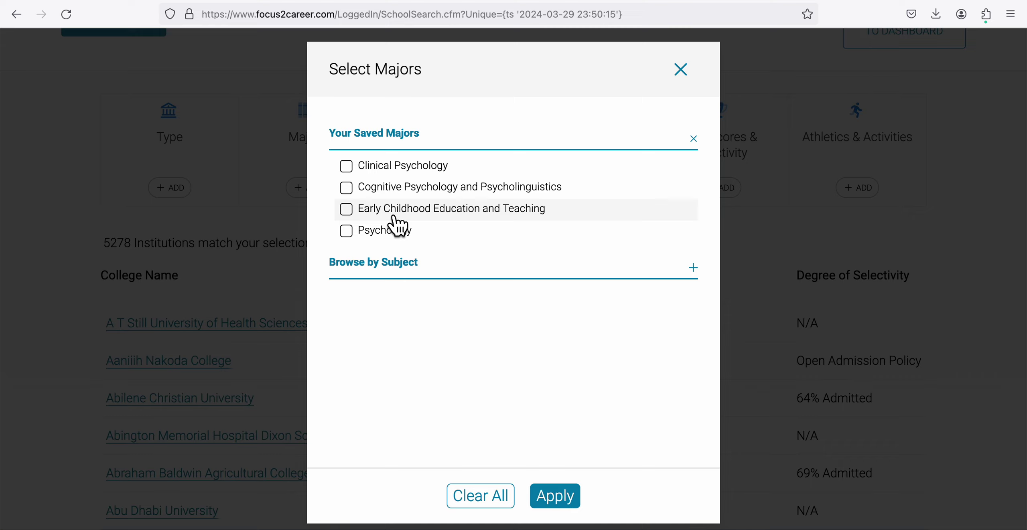
{"action": "left_click", "coordinate": [347, 168]}
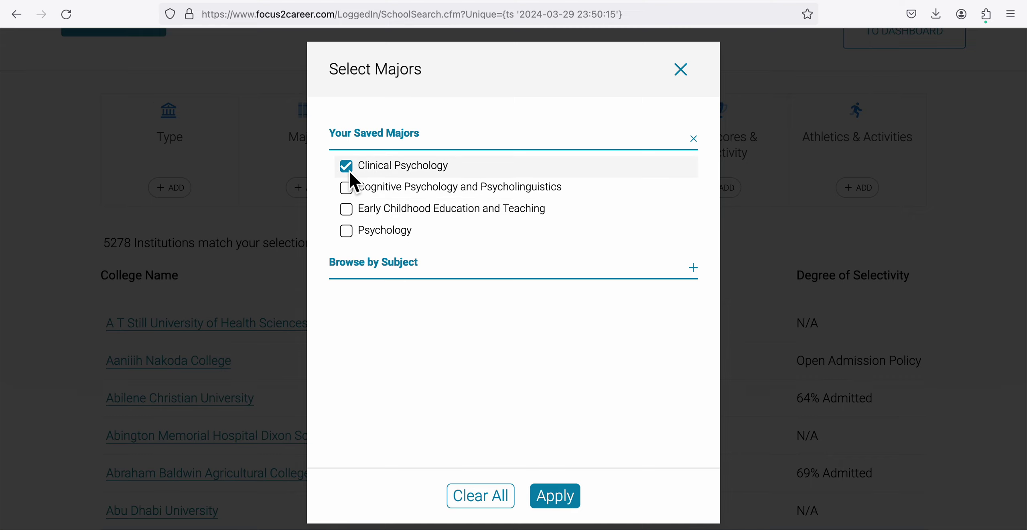
{"action": "left_click", "coordinate": [557, 497]}
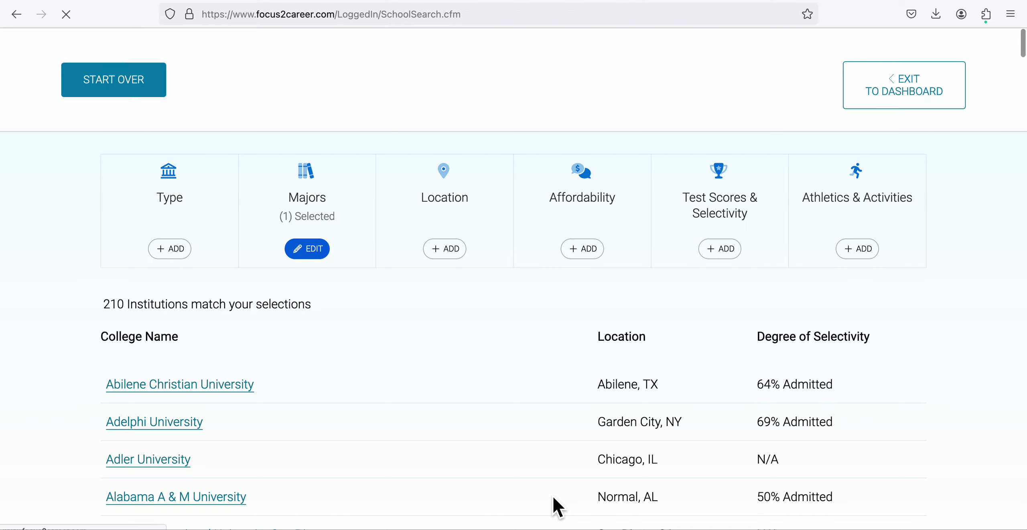
Scroll through the 210 matching institutions.
{"action": "scroll", "coordinate": [453, 400], "scroll_direction": "down", "scroll_amount": 1}
{"action": "scroll", "coordinate": [454, 400], "scroll_direction": "down", "scroll_amount": 5}
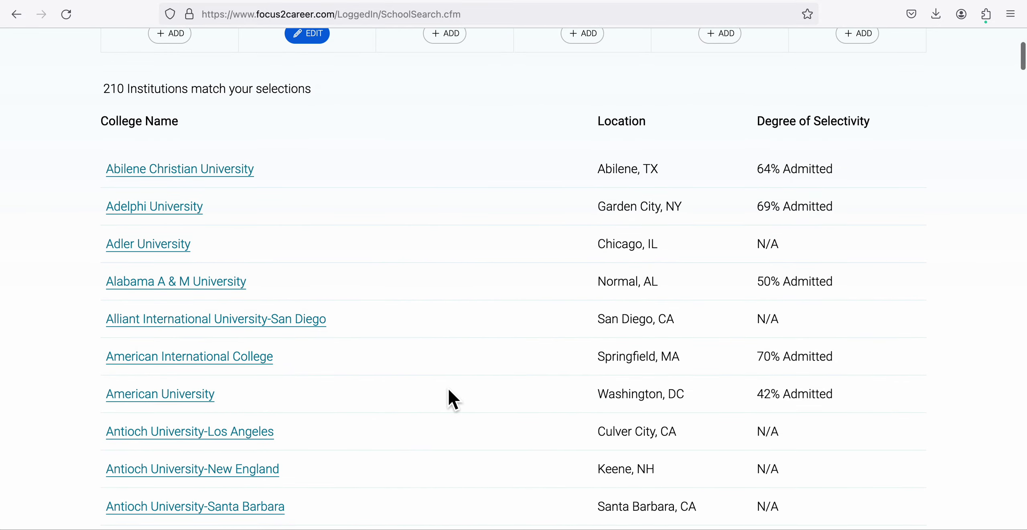
{"action": "scroll", "coordinate": [441, 437], "scroll_direction": "down", "scroll_amount": 20}
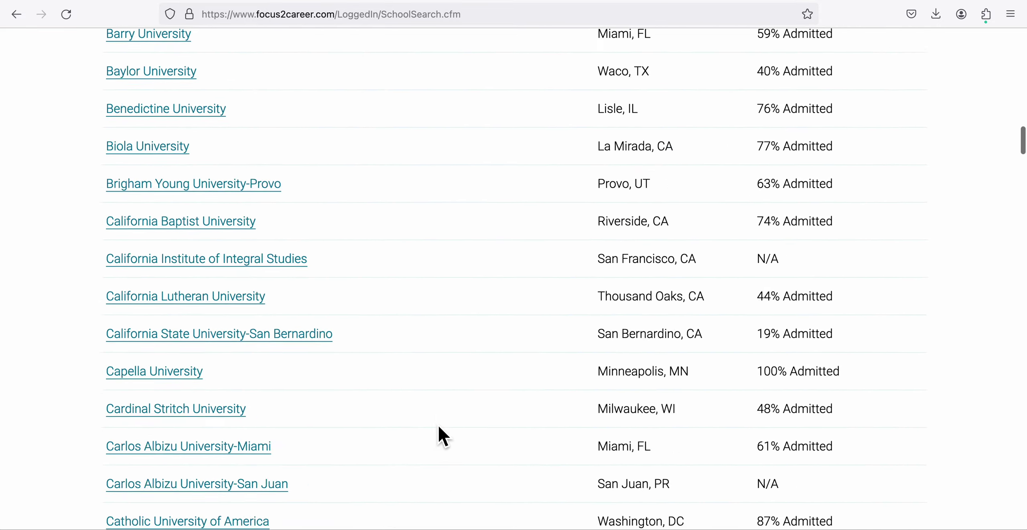
{"action": "scroll", "coordinate": [441, 437], "scroll_direction": "down", "scroll_amount": 20}
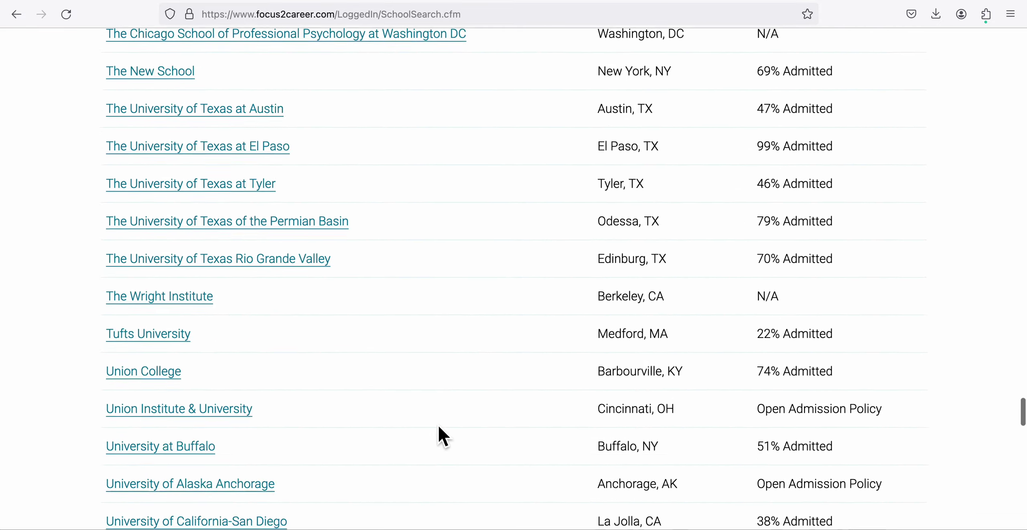
{"action": "scroll", "coordinate": [441, 435], "scroll_direction": "up", "scroll_amount": 20}
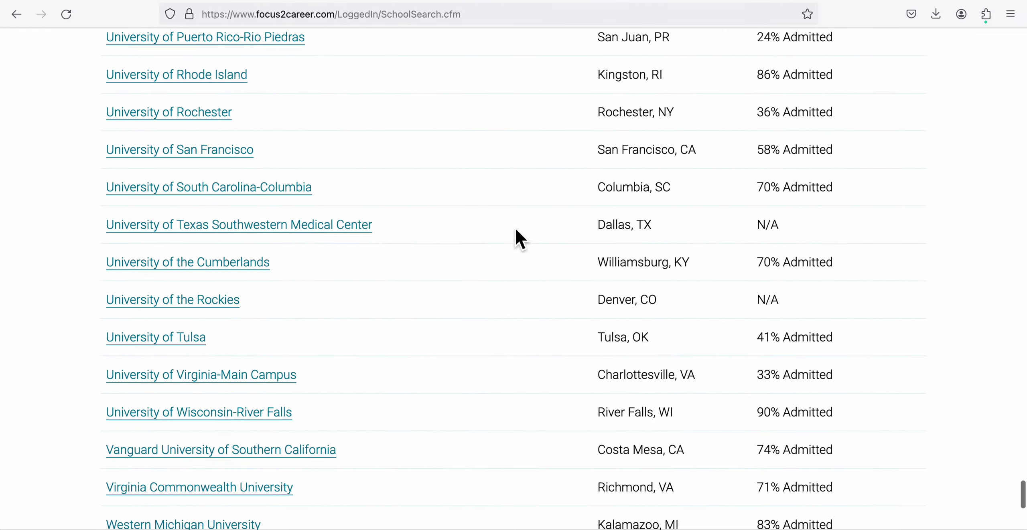
{"action": "scroll", "coordinate": [516, 230], "scroll_direction": "up", "scroll_amount": 20}
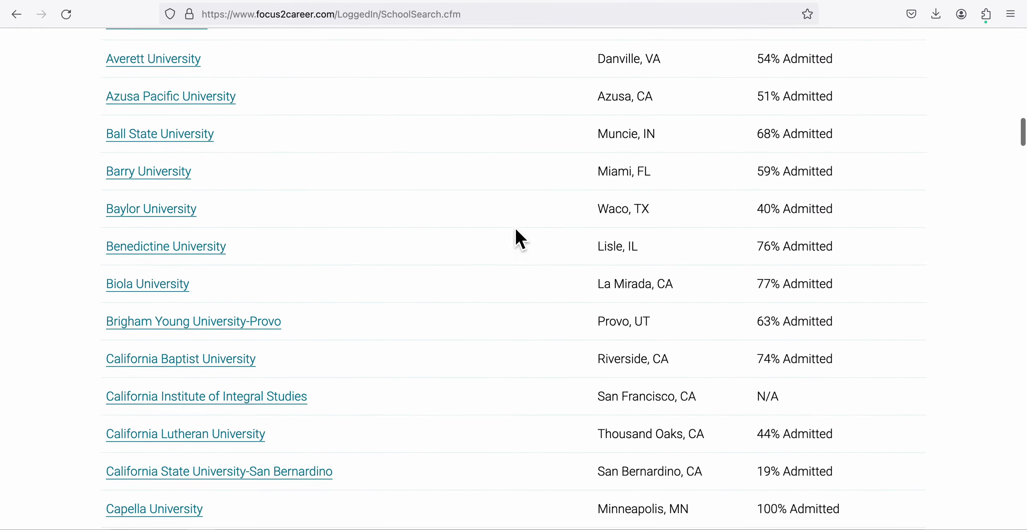
{"action": "scroll", "coordinate": [518, 237], "scroll_direction": "up", "scroll_amount": 12}
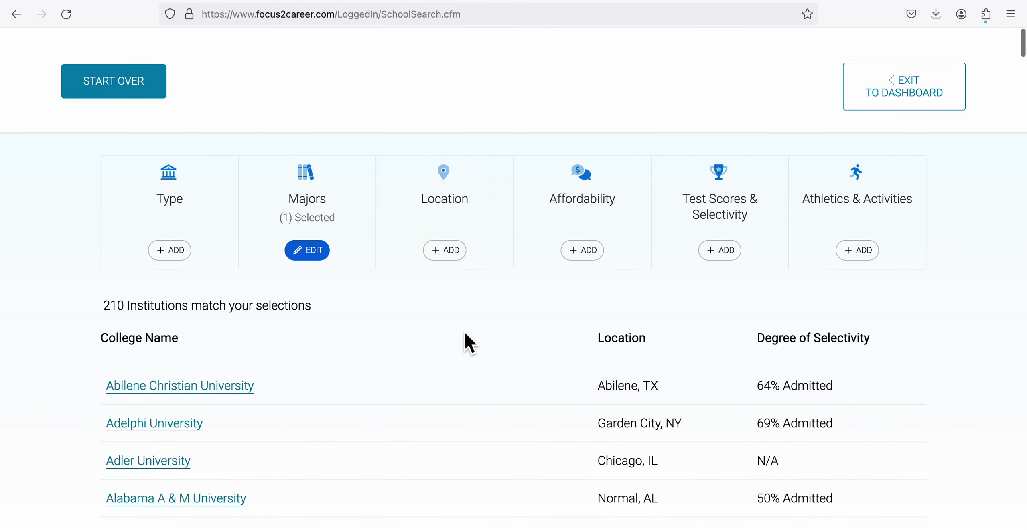
Add the West Coast region and California as location filters, leaving 39 colleges.
{"action": "left_click", "coordinate": [458, 225]}
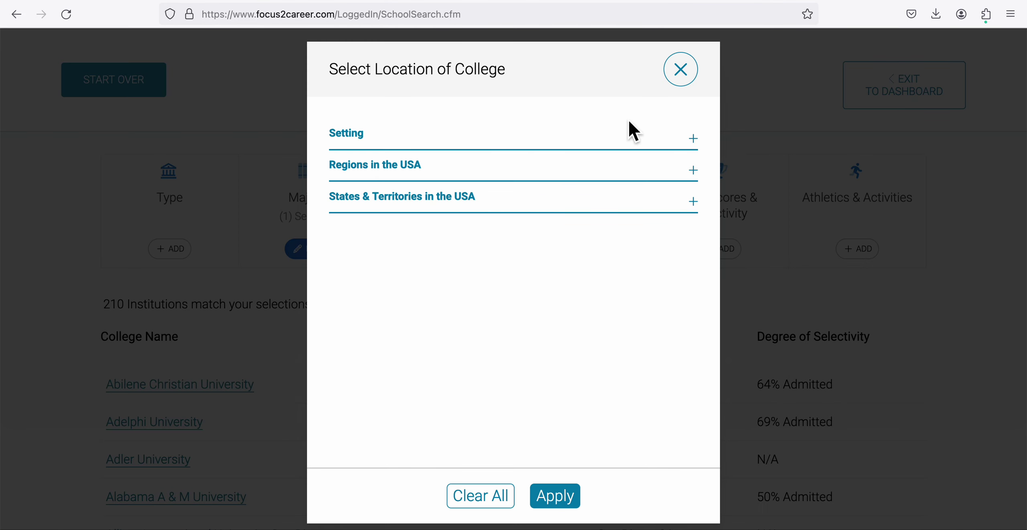
{"action": "left_click", "coordinate": [682, 171]}
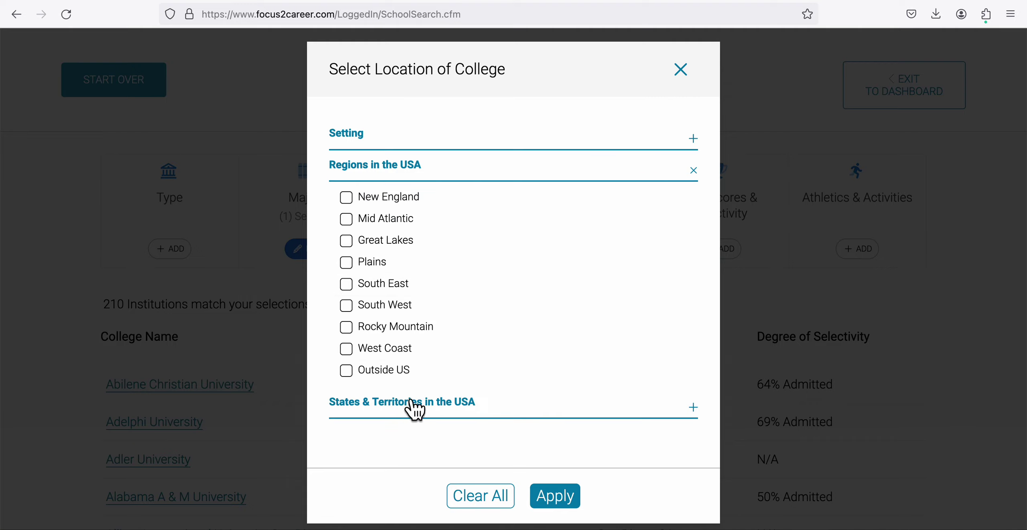
{"action": "left_click", "coordinate": [346, 349]}
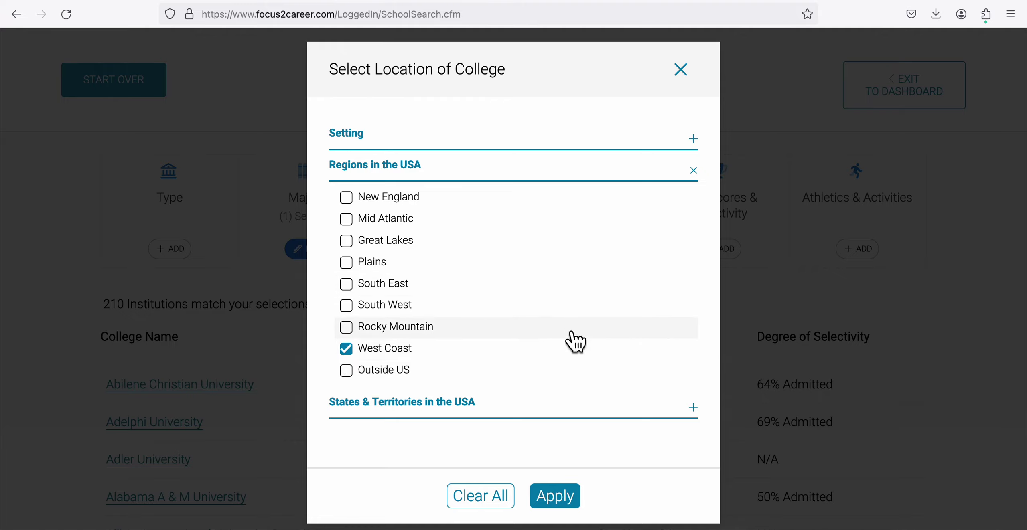
{"action": "left_click", "coordinate": [700, 413]}
{"action": "scroll", "coordinate": [488, 431], "scroll_direction": "down", "scroll_amount": 5}
{"action": "left_click", "coordinate": [347, 311]}
{"action": "left_click", "coordinate": [573, 505]}
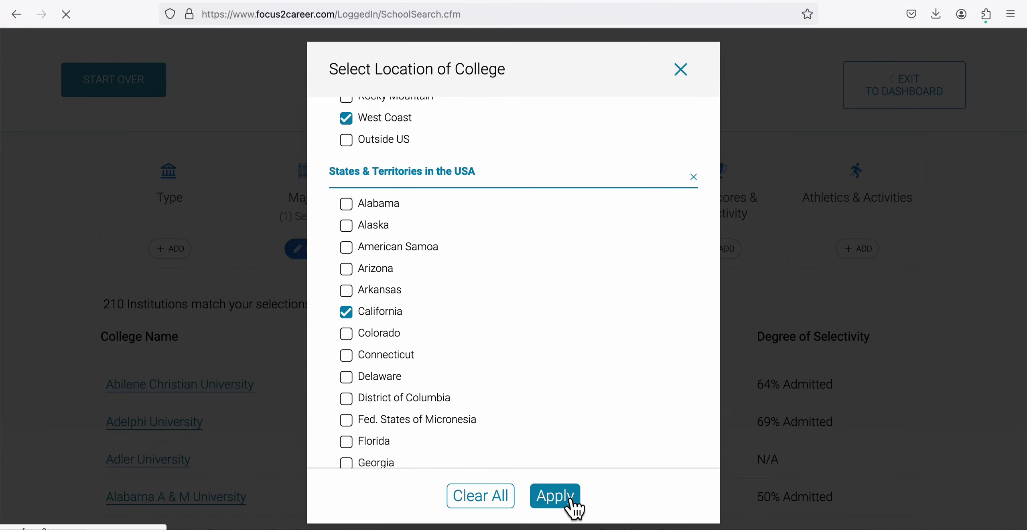
{"action": "scroll", "coordinate": [566, 500], "scroll_direction": "down", "scroll_amount": 10}
{"action": "scroll", "coordinate": [568, 506], "scroll_direction": "down", "scroll_amount": 4}
{"action": "scroll", "coordinate": [568, 506], "scroll_direction": "up", "scroll_amount": 15}
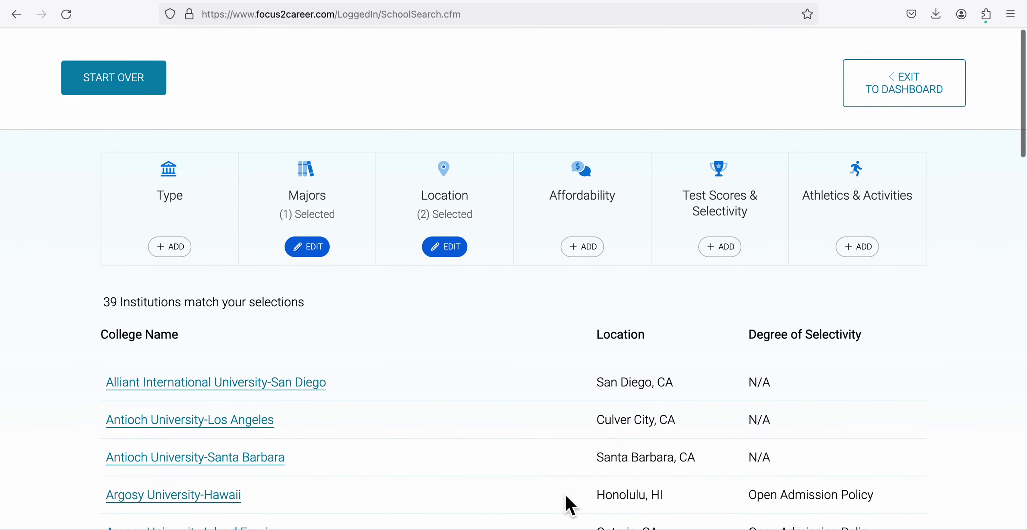
{"action": "scroll", "coordinate": [565, 498], "scroll_direction": "down", "scroll_amount": 1}
{"action": "scroll", "coordinate": [557, 444], "scroll_direction": "down", "scroll_amount": 3}
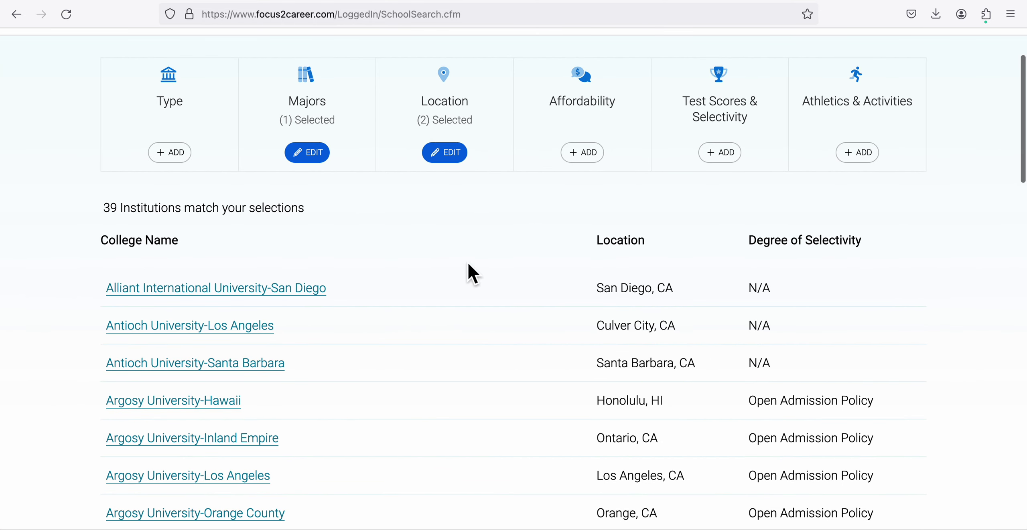
{"action": "scroll", "coordinate": [396, 329], "scroll_direction": "down", "scroll_amount": 8}
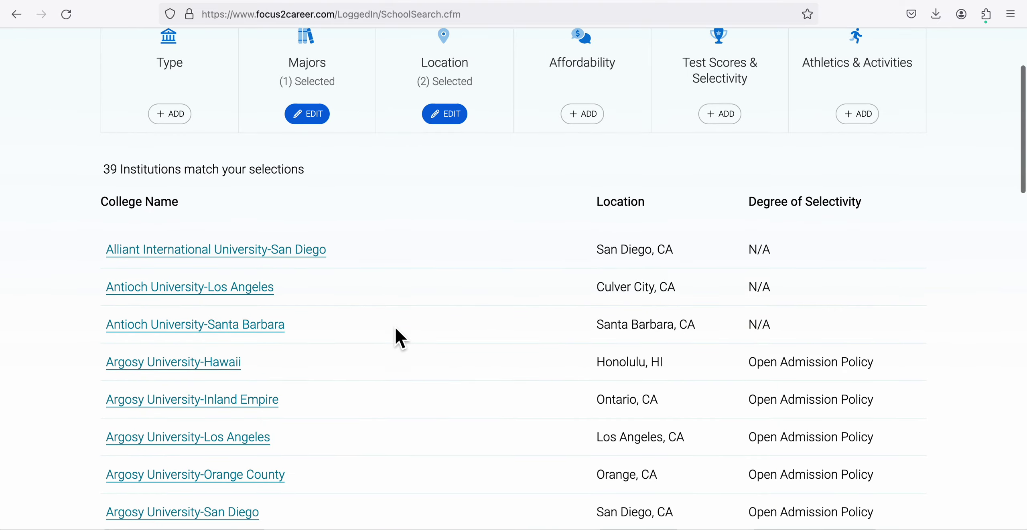
{"action": "scroll", "coordinate": [396, 328], "scroll_direction": "down", "scroll_amount": 20}
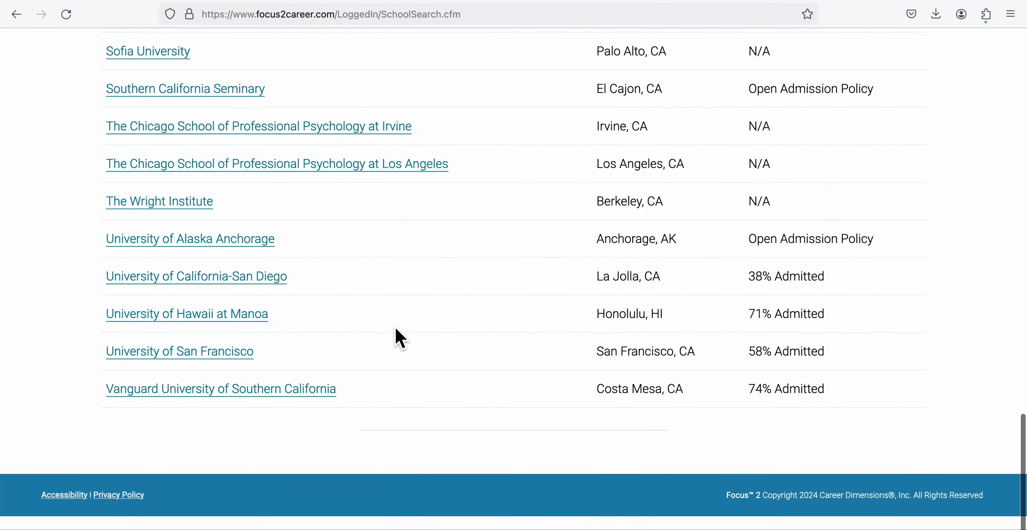
{"action": "scroll", "coordinate": [395, 327], "scroll_direction": "up", "scroll_amount": 20}
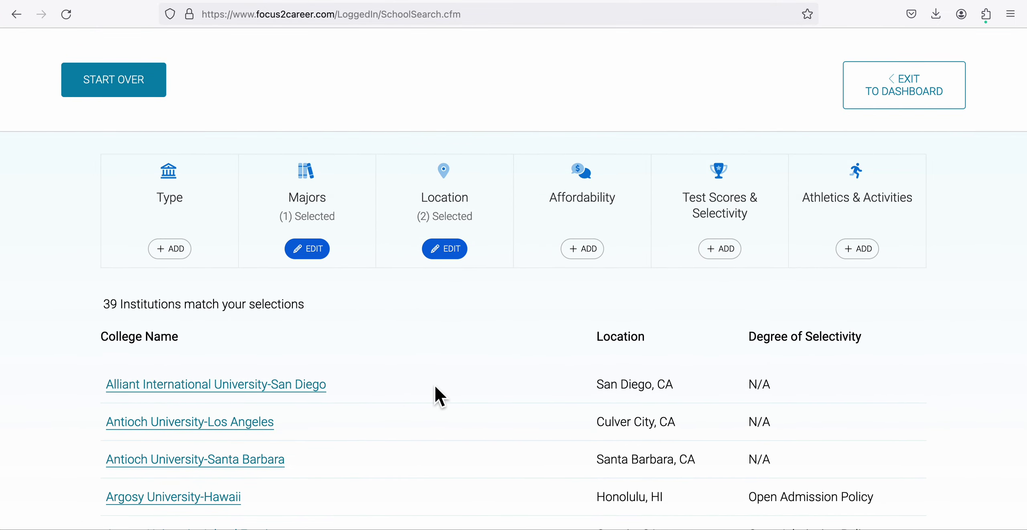
{"action": "scroll", "coordinate": [436, 391], "scroll_direction": "down", "scroll_amount": 8}
{"action": "scroll", "coordinate": [436, 389], "scroll_direction": "up", "scroll_amount": 3}
{"action": "scroll", "coordinate": [436, 389], "scroll_direction": "down", "scroll_amount": 2}
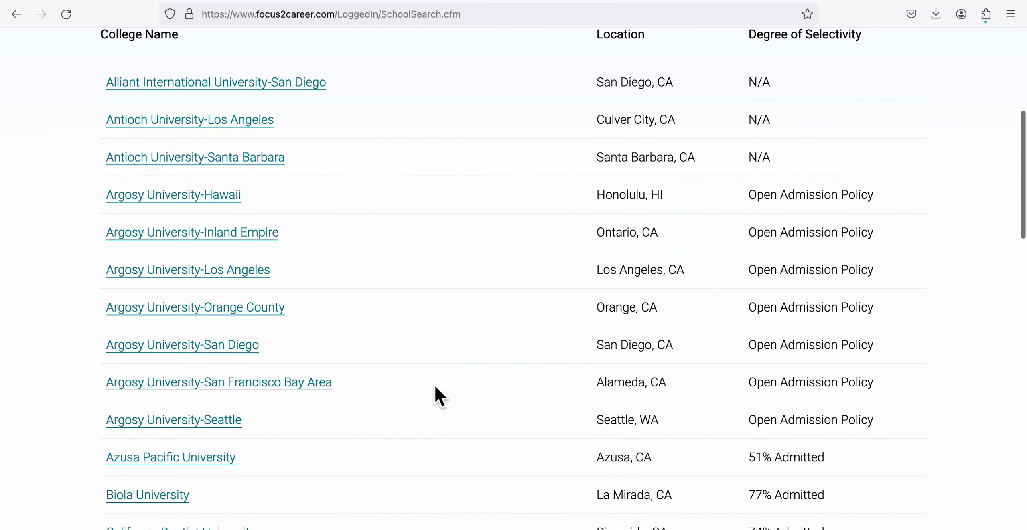
{"action": "scroll", "coordinate": [436, 388], "scroll_direction": "up", "scroll_amount": 3}
{"action": "scroll", "coordinate": [440, 397], "scroll_direction": "up", "scroll_amount": 1}
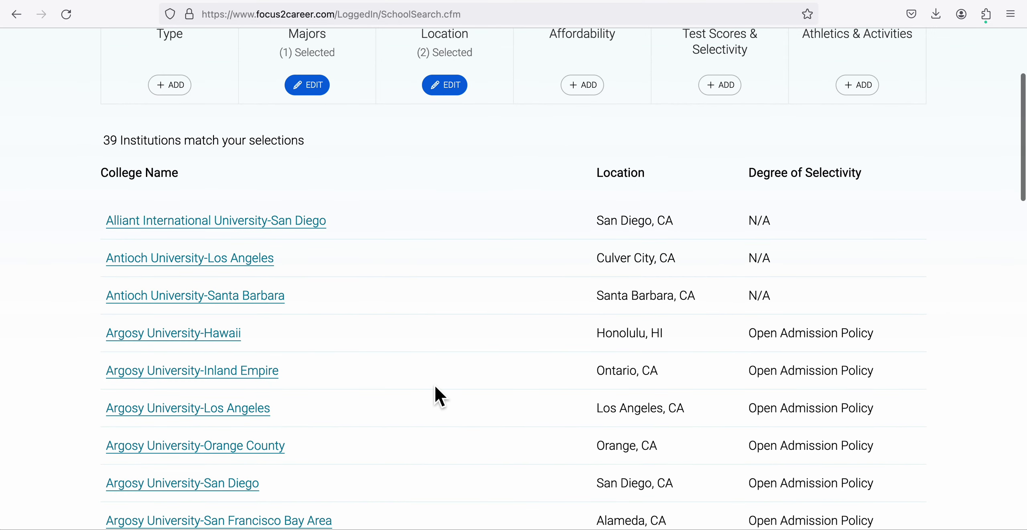
Take a screenshot of the results area listing the 39 matching colleges.
{"action": "key", "text": "super+shift+4"}
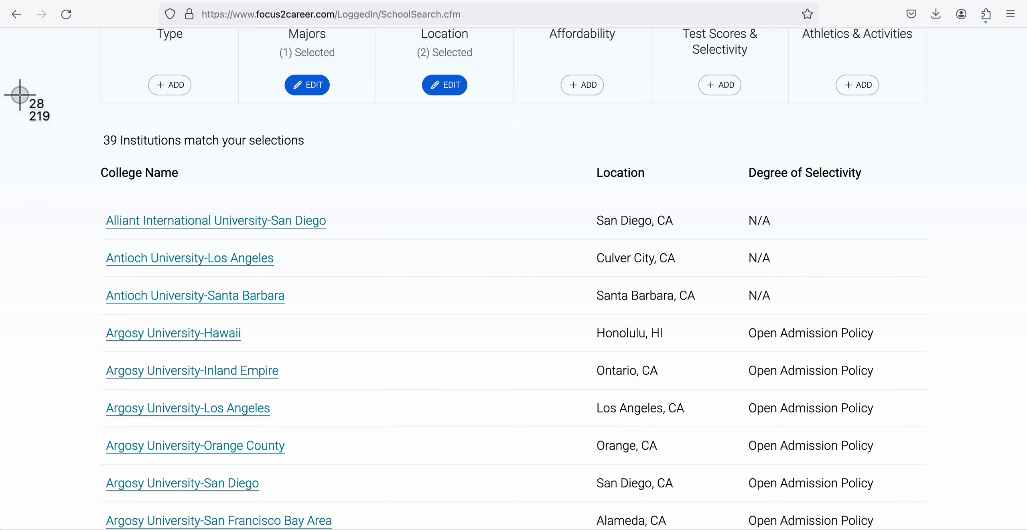
{"action": "left_click_drag", "start_coordinate": [5, 116], "coordinate": [1022, 521]}
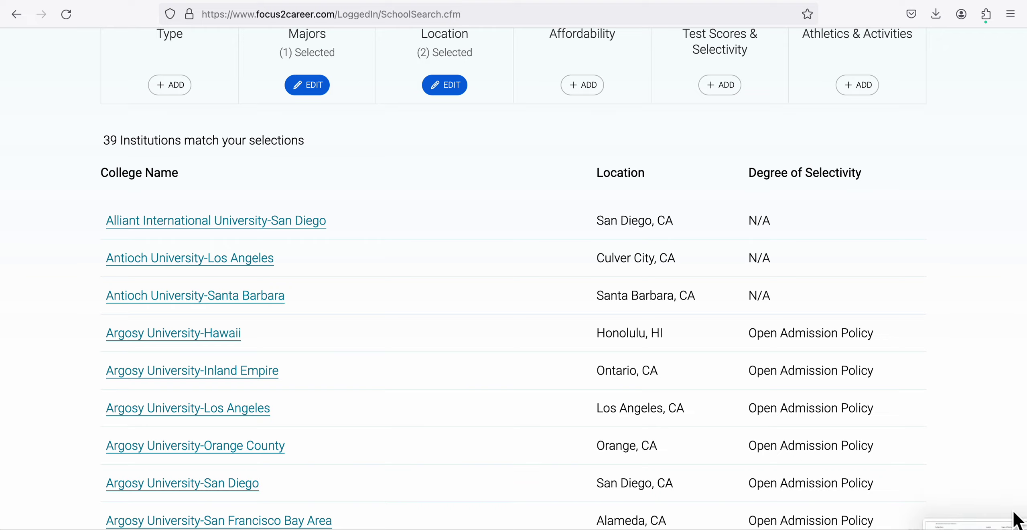
{"action": "scroll", "coordinate": [782, 299], "scroll_direction": "up", "scroll_amount": 4}
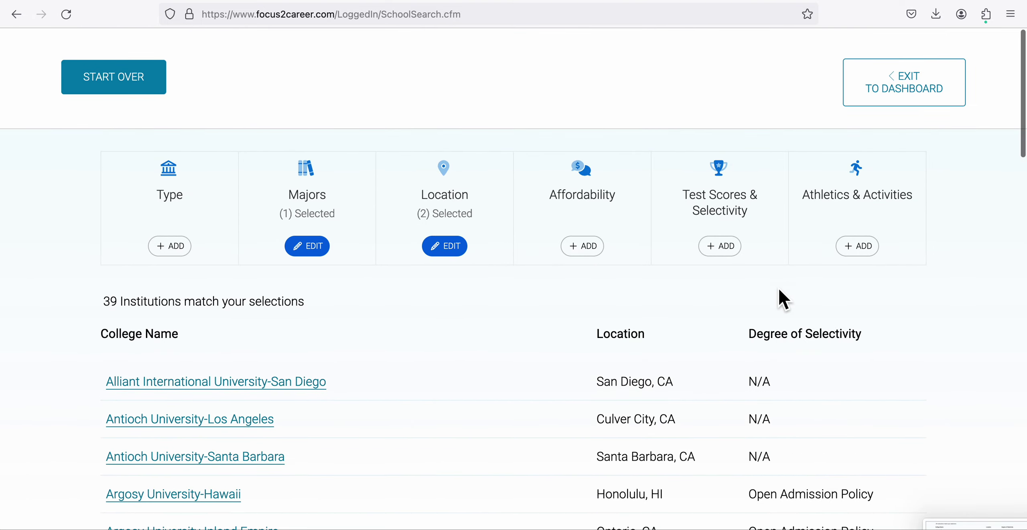
{"action": "scroll", "coordinate": [782, 298], "scroll_direction": "down", "scroll_amount": 5}
{"action": "scroll", "coordinate": [782, 299], "scroll_direction": "up", "scroll_amount": 5}
{"action": "scroll", "coordinate": [782, 299], "scroll_direction": "up", "scroll_amount": 1}
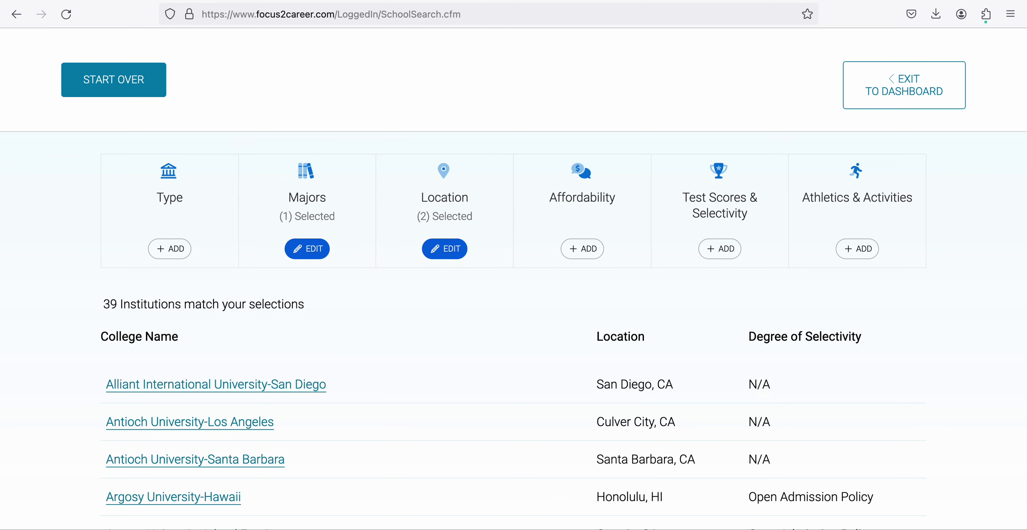
Search Finder for 'screenshots' to locate the new capture.
{"action": "key", "text": "super+Tab"}
{"action": "left_click", "coordinate": [794, 145]}
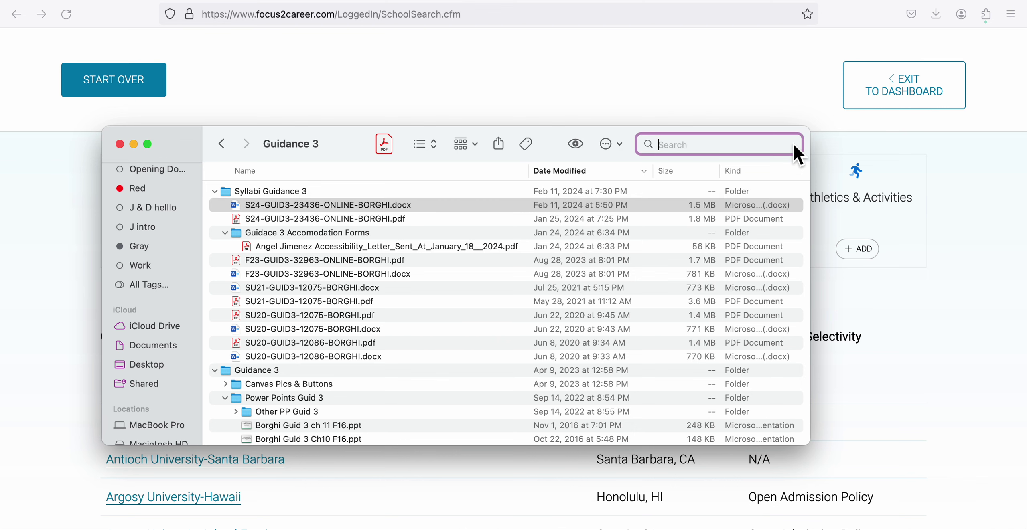
{"action": "type", "text": "screenshot"}
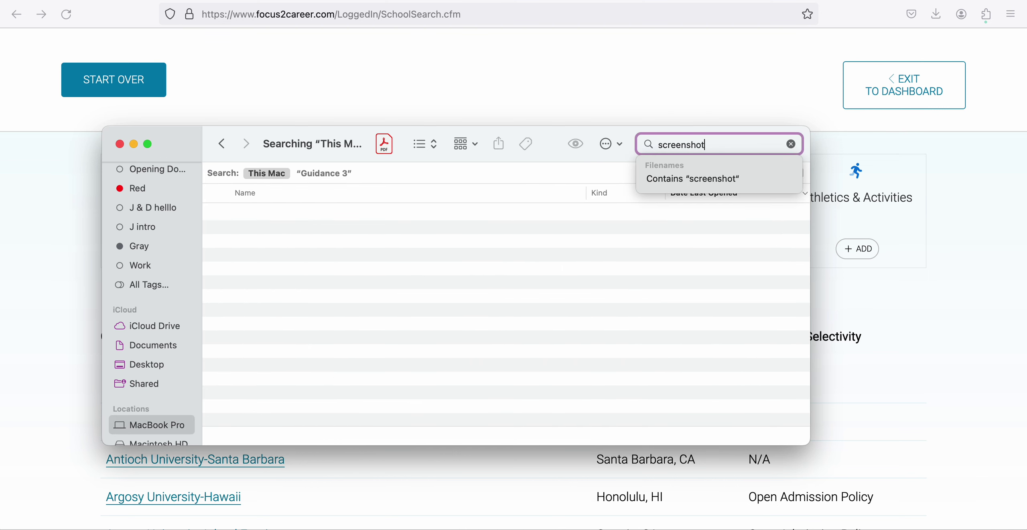
{"action": "type", "text": "s"}
{"action": "key", "text": "Return"}
Rename the newest screenshot to 'Colleges Clinical Psychology 2024-03-29 at 8.51.45 PM' and return to the browser.
{"action": "left_click", "coordinate": [290, 218]}
{"action": "left_click", "coordinate": [290, 219]}
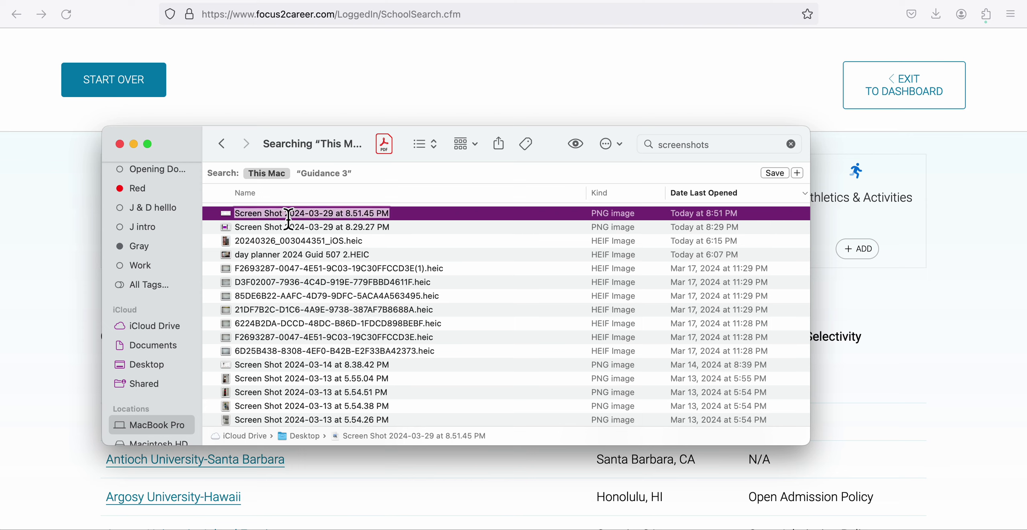
{"action": "left_click_drag", "start_coordinate": [289, 218], "coordinate": [243, 219]}
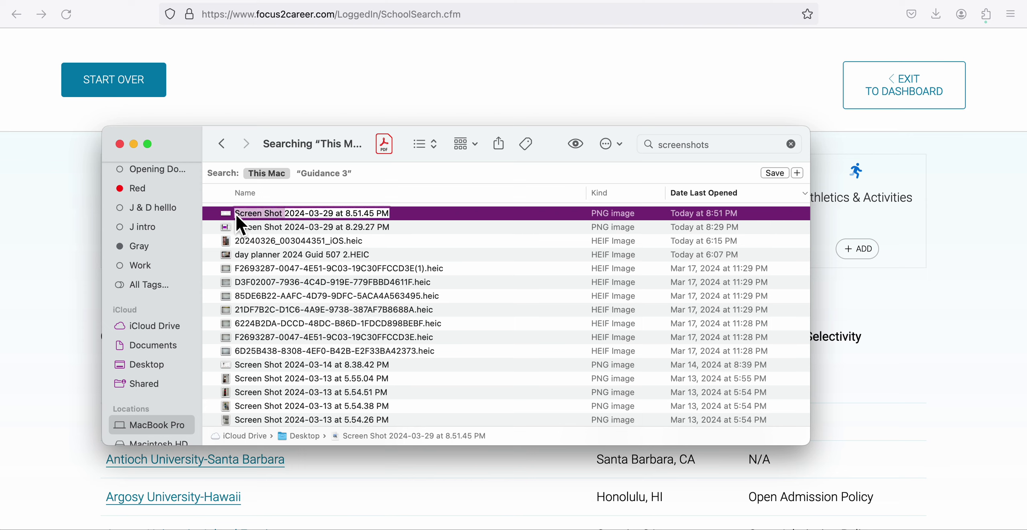
{"action": "type", "text": "Colleges Clinical Psychology"}
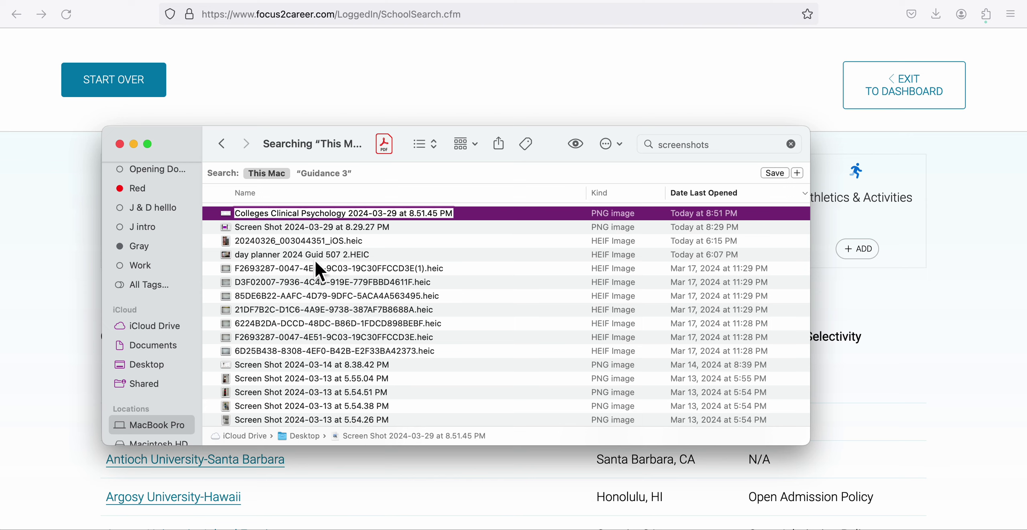
{"action": "left_click", "coordinate": [504, 273]}
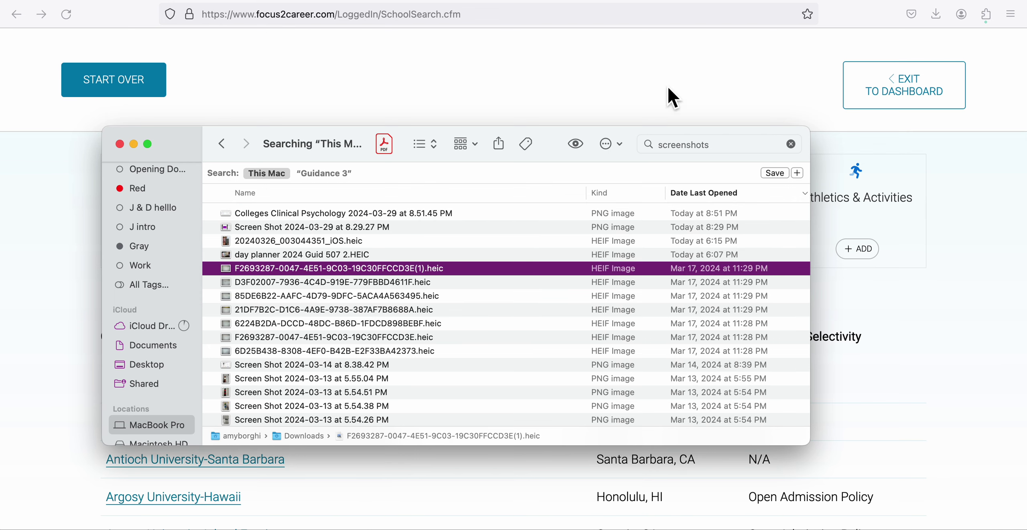
{"action": "left_click", "coordinate": [668, 85]}
{"action": "scroll", "coordinate": [449, 369], "scroll_direction": "down", "scroll_amount": 5}
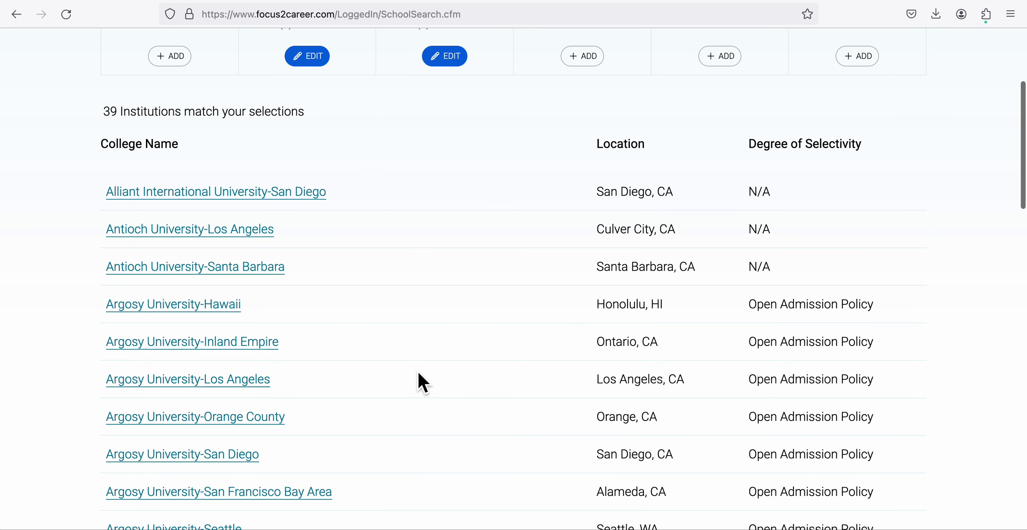
{"action": "scroll", "coordinate": [418, 373], "scroll_direction": "up", "scroll_amount": 5}
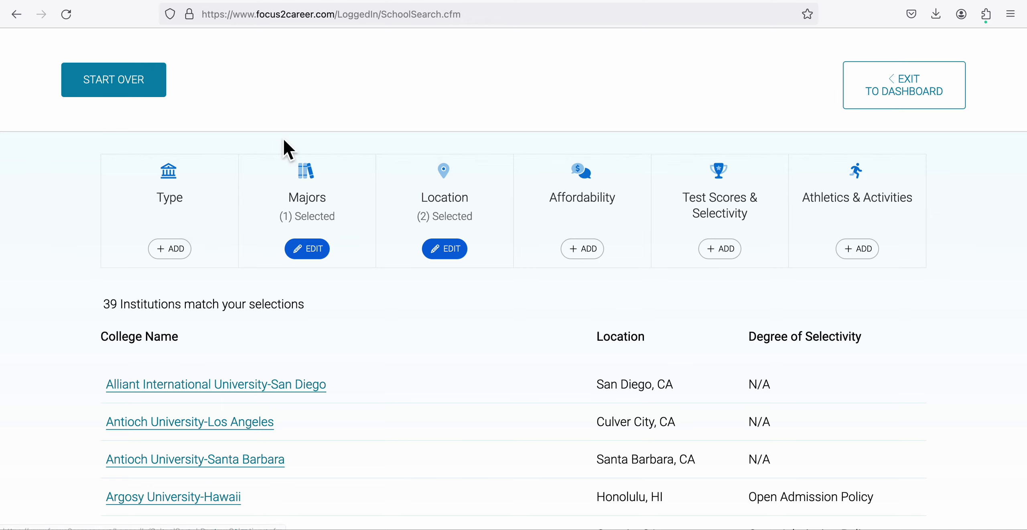
{"action": "scroll", "coordinate": [497, 304], "scroll_direction": "down", "scroll_amount": 10}
{"action": "scroll", "coordinate": [497, 302], "scroll_direction": "up", "scroll_amount": 10}
Exit to the dashboard and review the completed Work Interest, Values, Personality, Leisure and Skills assessments.
{"action": "left_click", "coordinate": [904, 91]}
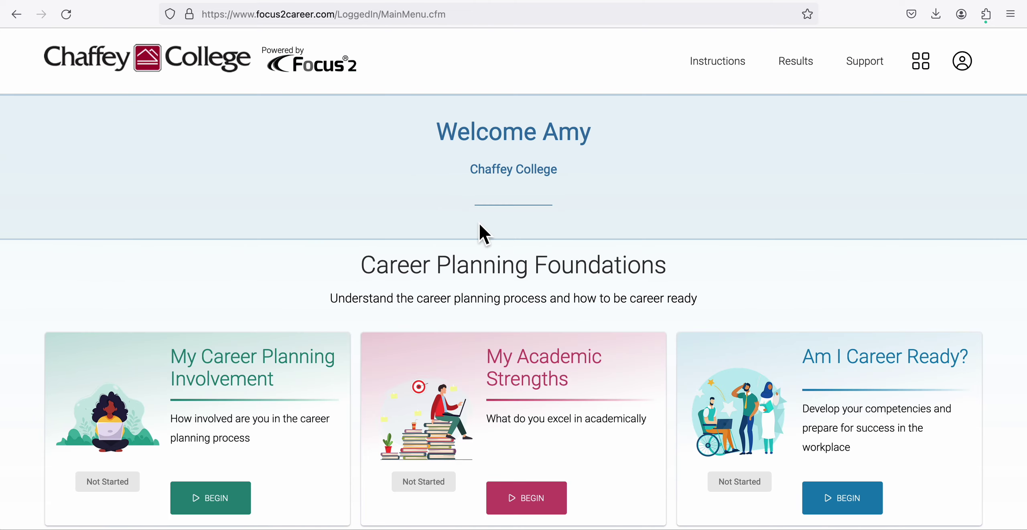
{"action": "scroll", "coordinate": [479, 226], "scroll_direction": "down", "scroll_amount": 10}
{"action": "scroll", "coordinate": [480, 225], "scroll_direction": "up", "scroll_amount": 2}
{"action": "scroll", "coordinate": [478, 223], "scroll_direction": "down", "scroll_amount": 8}
{"action": "scroll", "coordinate": [476, 221], "scroll_direction": "up", "scroll_amount": 2}
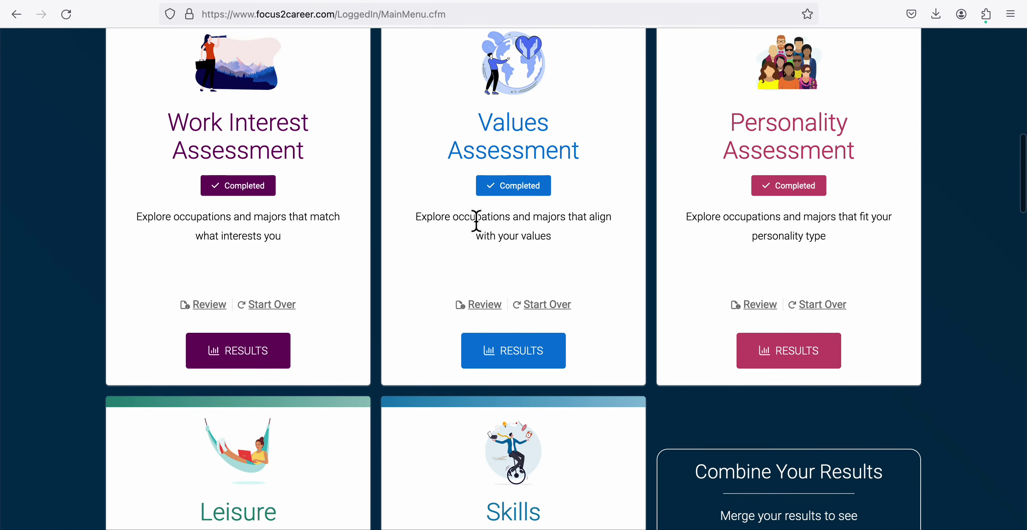
{"action": "scroll", "coordinate": [456, 290], "scroll_direction": "down", "scroll_amount": 1}
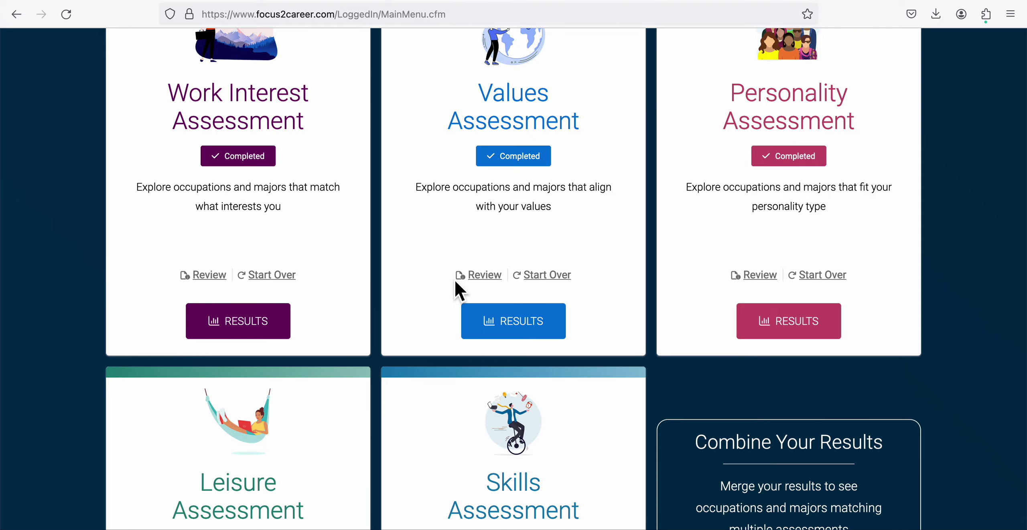
{"action": "scroll", "coordinate": [454, 279], "scroll_direction": "down", "scroll_amount": 10}
{"action": "scroll", "coordinate": [454, 279], "scroll_direction": "up", "scroll_amount": 4}
{"action": "scroll", "coordinate": [454, 279], "scroll_direction": "down", "scroll_amount": 10}
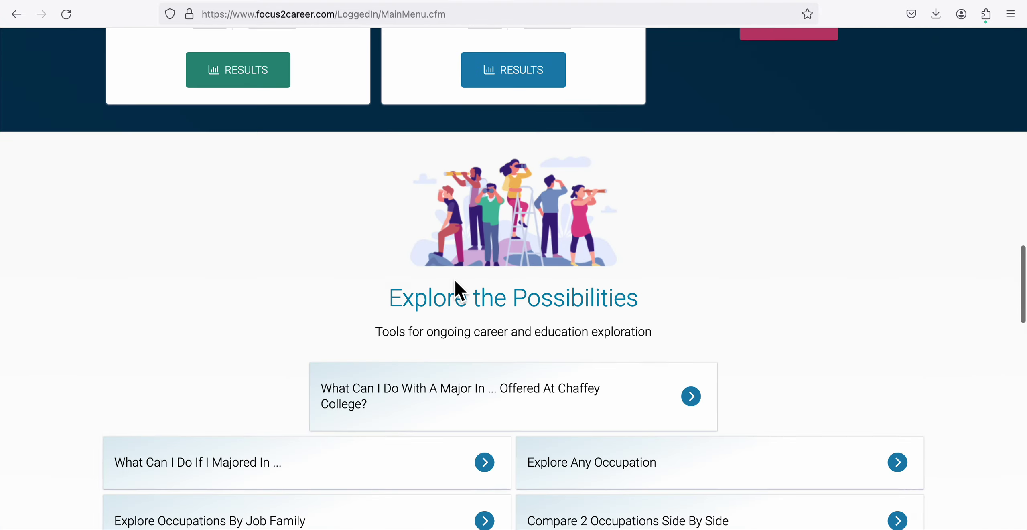
{"action": "scroll", "coordinate": [454, 280], "scroll_direction": "up", "scroll_amount": 10}
{"action": "scroll", "coordinate": [456, 285], "scroll_direction": "up", "scroll_amount": 6}
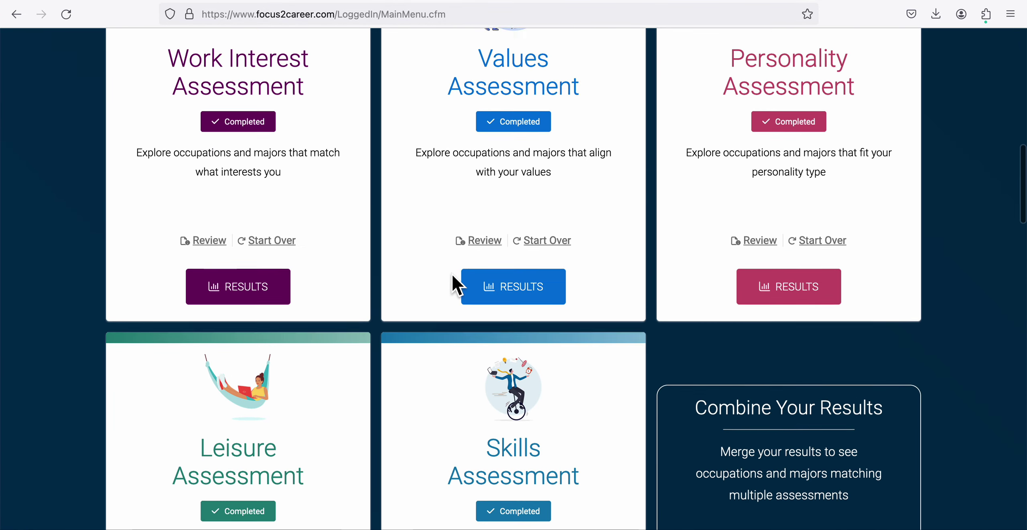